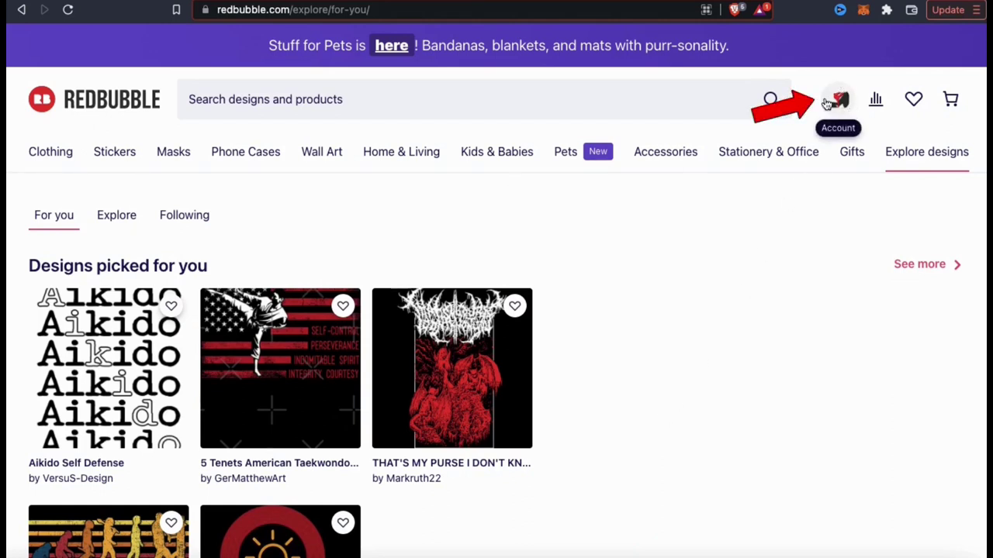
Open the page for adding new work and review the file requirements for uploaded designs
{"action": "left_click", "coordinate": [839, 101]}
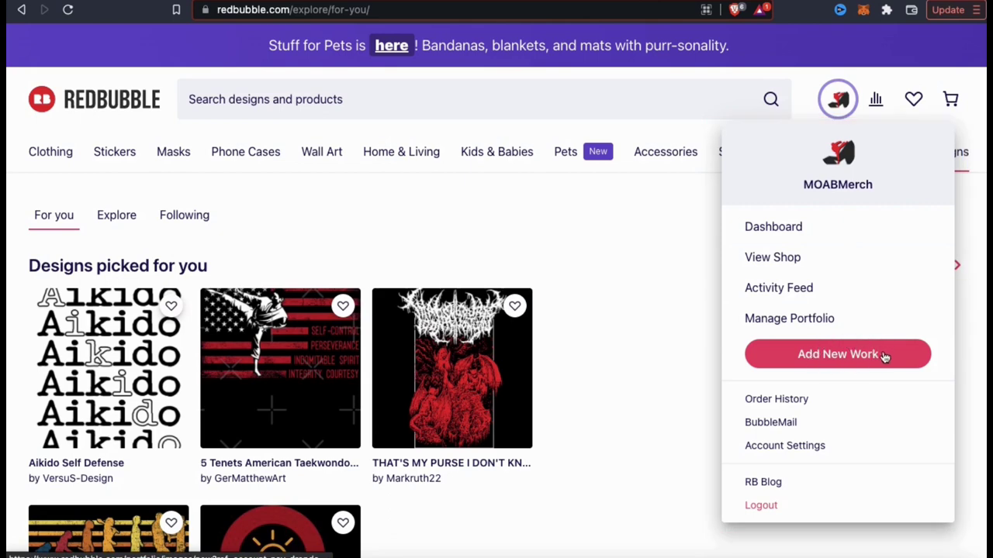
{"action": "left_click", "coordinate": [838, 356]}
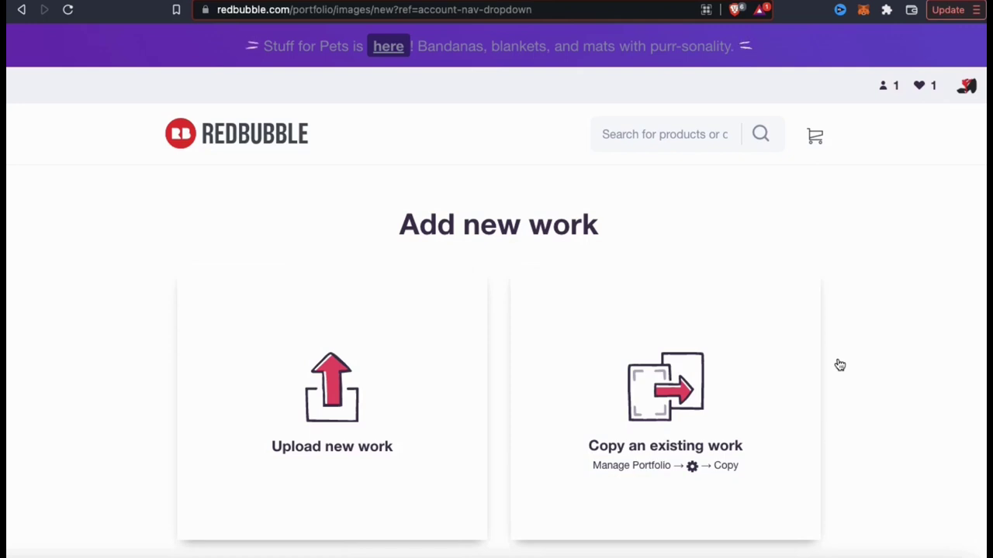
{"action": "scroll", "coordinate": [839, 364], "scroll_direction": "down", "scroll_amount": 2}
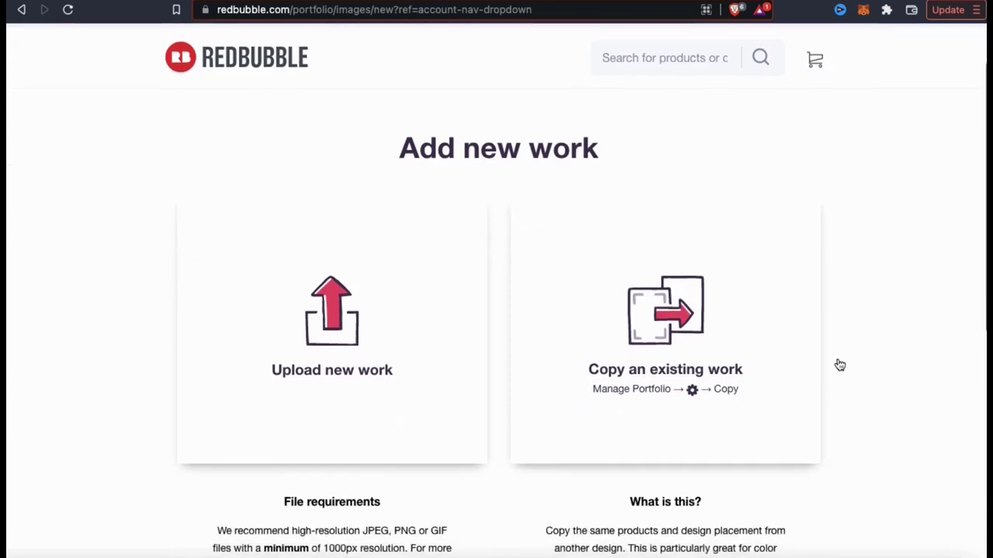
{"action": "scroll", "coordinate": [839, 365], "scroll_direction": "down", "scroll_amount": 2}
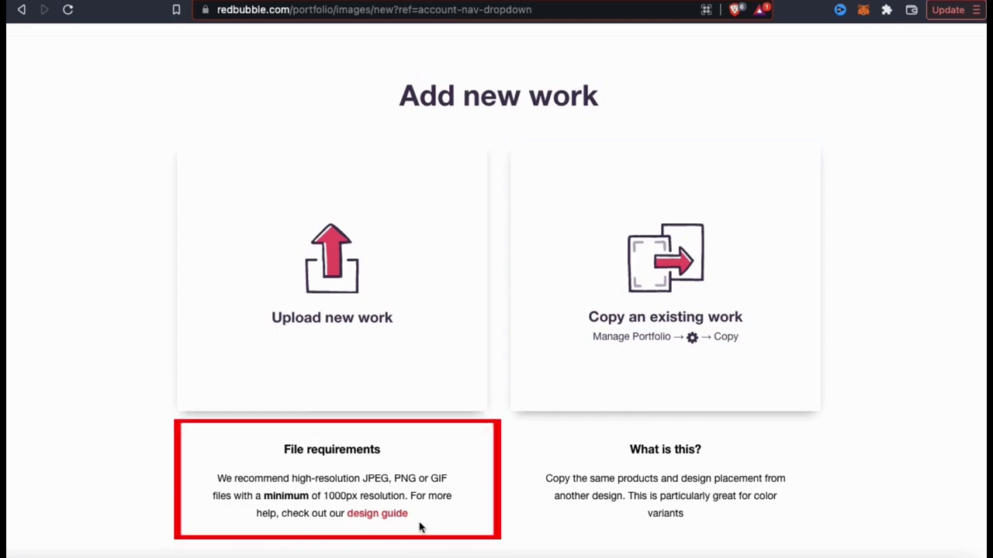
{"action": "left_click_drag", "start_coordinate": [410, 516], "coordinate": [220, 476]}
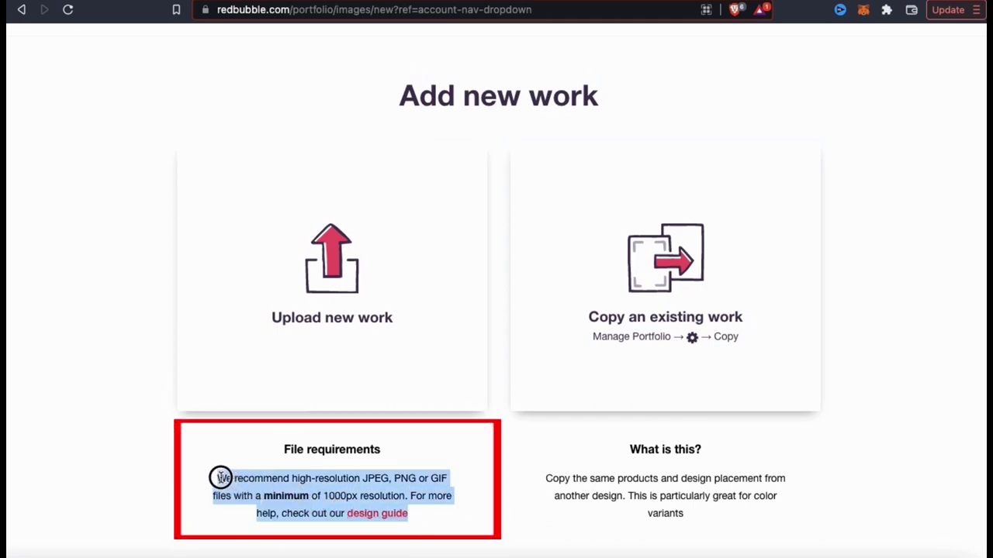
{"action": "left_click", "coordinate": [156, 469]}
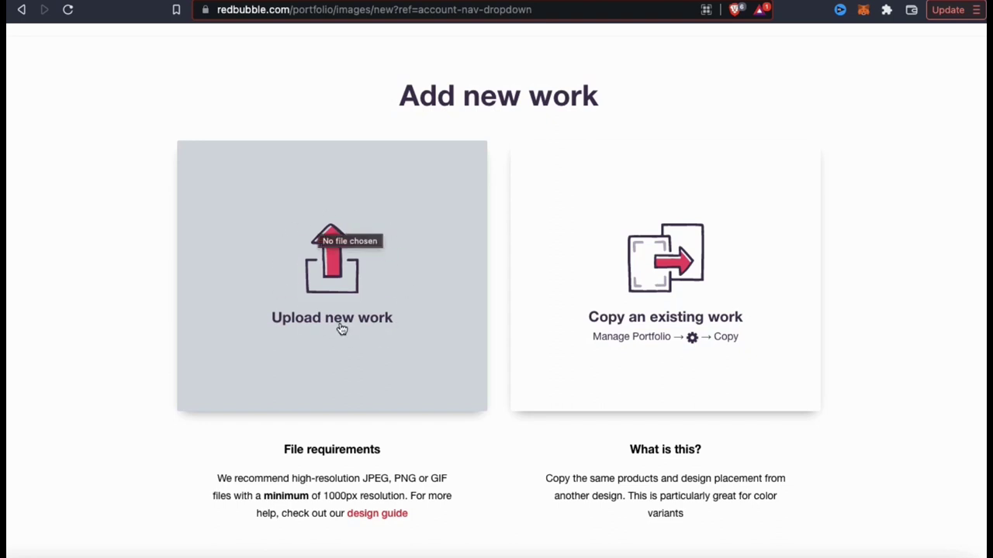
Upload the "Beware! I Know Karate" fist design as new work and set its background color to #5C5A5A
{"action": "left_click", "coordinate": [341, 329]}
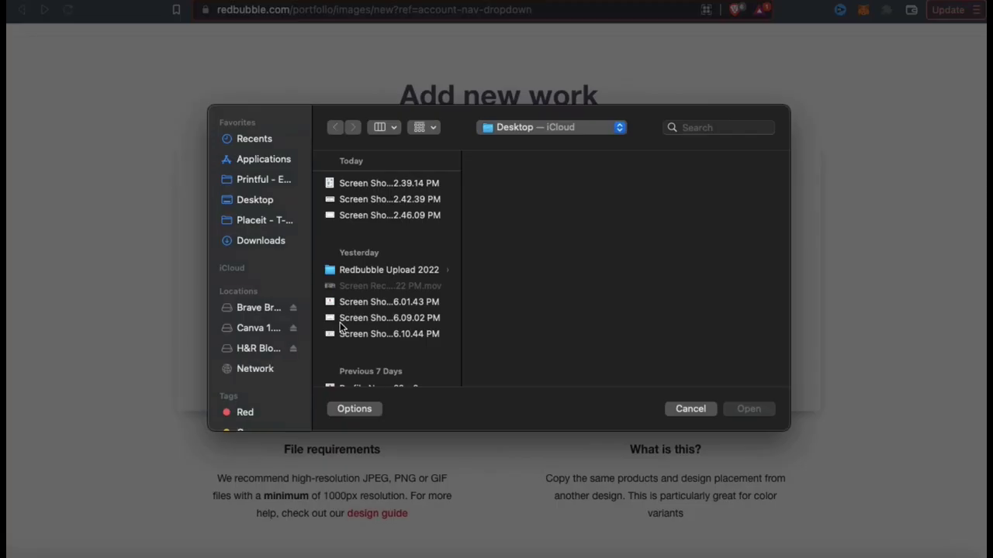
{"action": "left_click", "coordinate": [747, 408]}
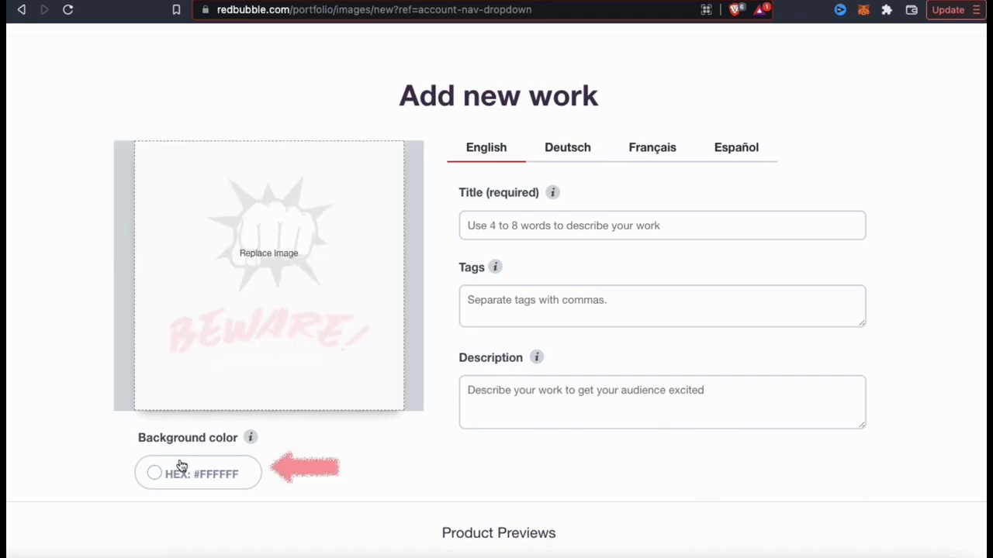
{"action": "left_click", "coordinate": [154, 476]}
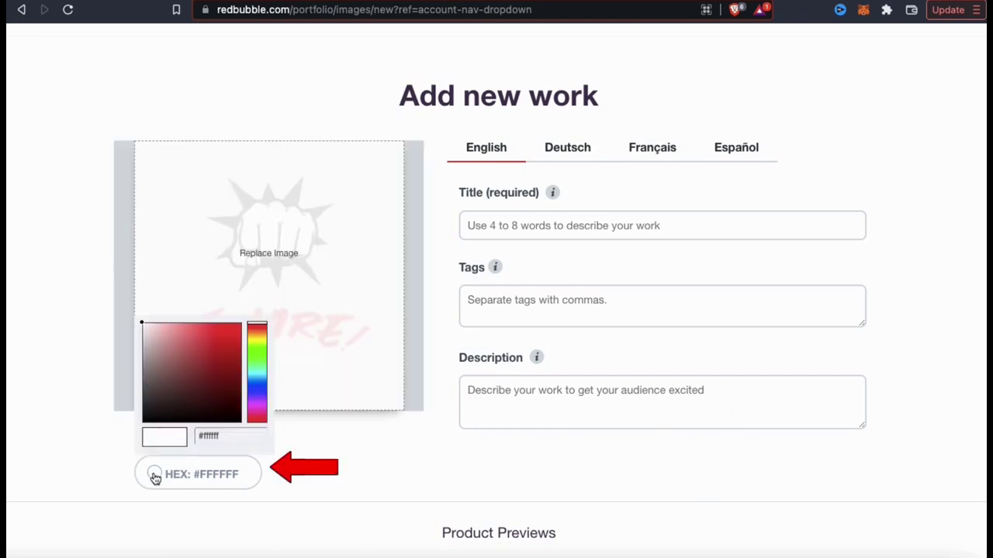
{"action": "left_click", "coordinate": [143, 370]}
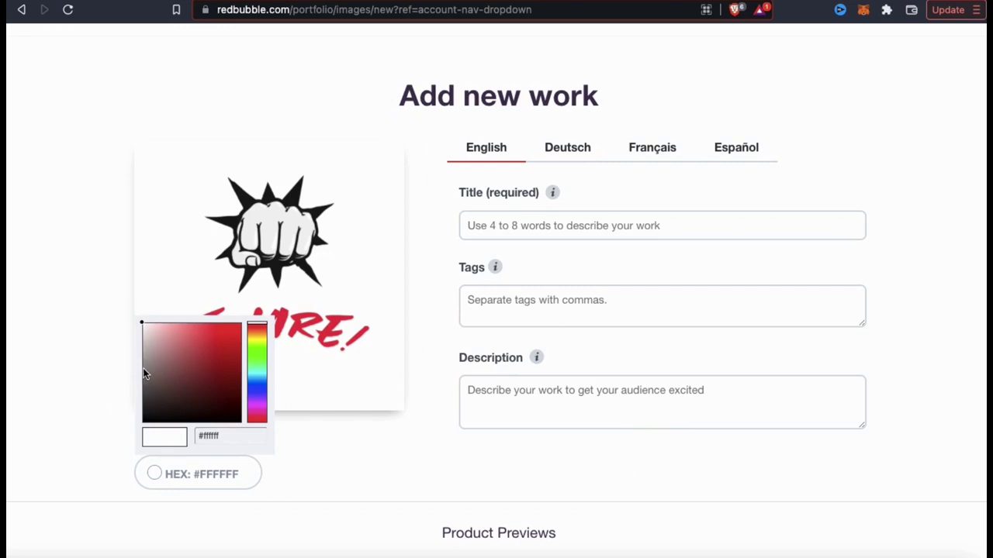
{"action": "left_click", "coordinate": [144, 369]}
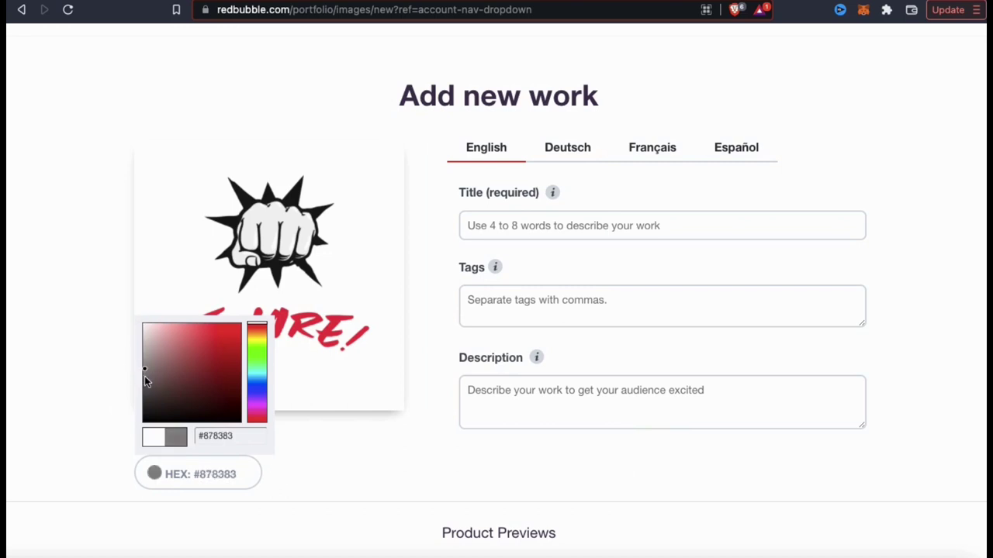
{"action": "left_click", "coordinate": [143, 384]}
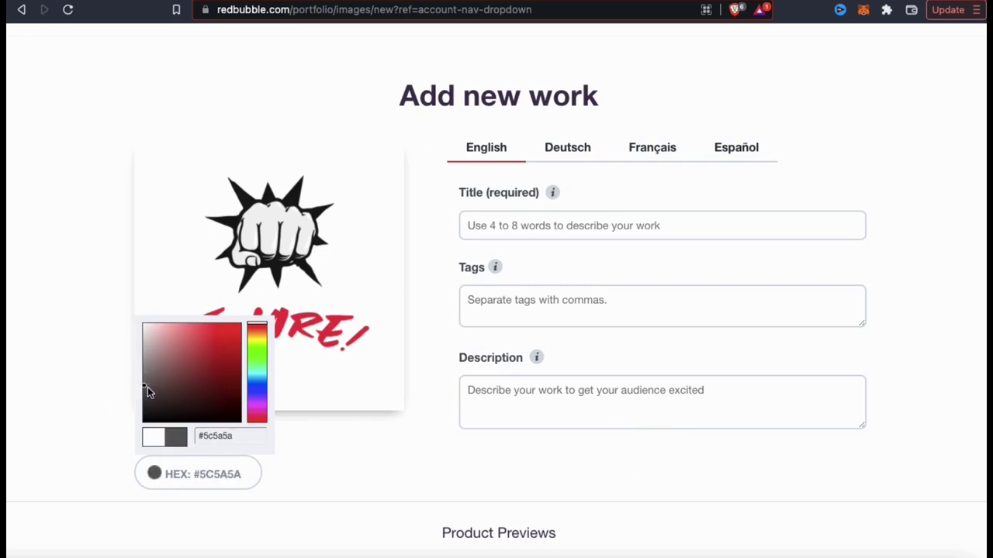
{"action": "left_click", "coordinate": [386, 452]}
Review how the design and background color look across the product previews, then return to the work details form
{"action": "scroll", "coordinate": [386, 452], "scroll_direction": "down", "scroll_amount": 2}
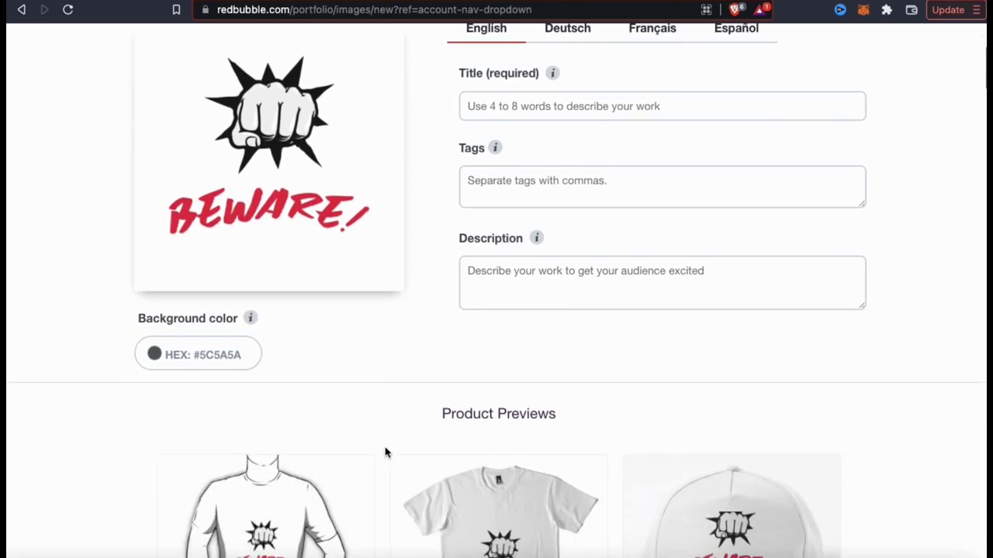
{"action": "scroll", "coordinate": [386, 453], "scroll_direction": "down", "scroll_amount": 7}
{"action": "scroll", "coordinate": [386, 453], "scroll_direction": "down", "scroll_amount": 3}
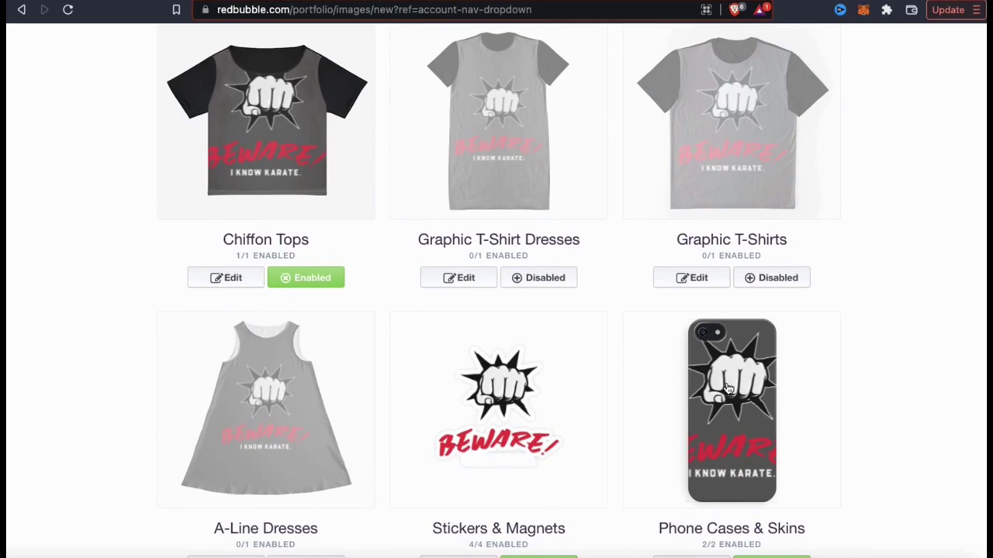
{"action": "scroll", "coordinate": [385, 315], "scroll_direction": "up", "scroll_amount": 10}
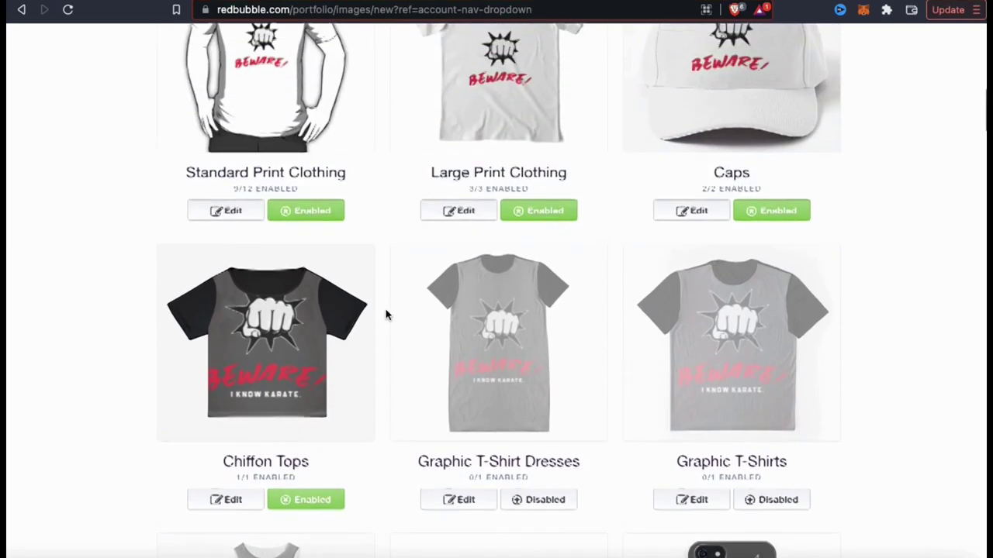
{"action": "scroll", "coordinate": [386, 315], "scroll_direction": "up", "scroll_amount": 2}
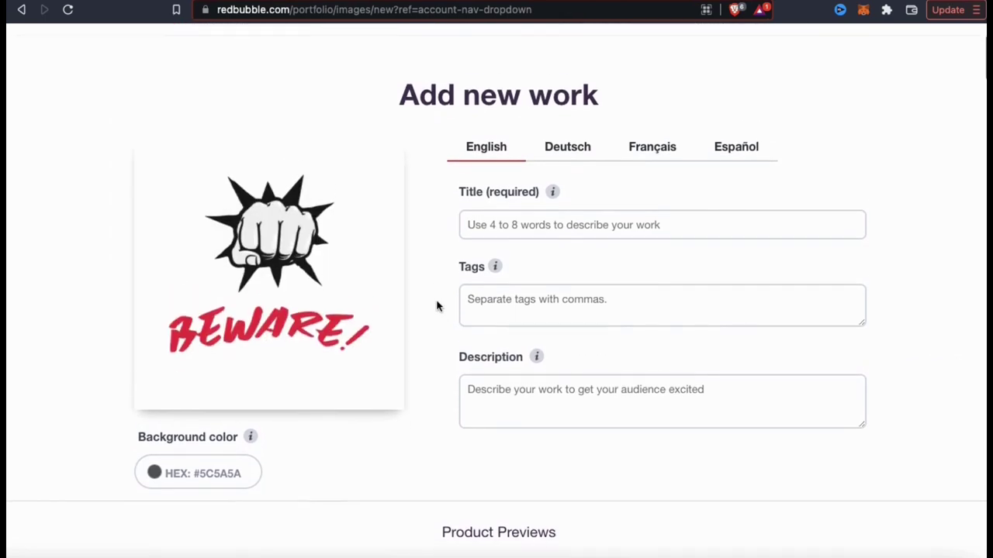
{"action": "scroll", "coordinate": [436, 307], "scroll_direction": "down", "scroll_amount": 1}
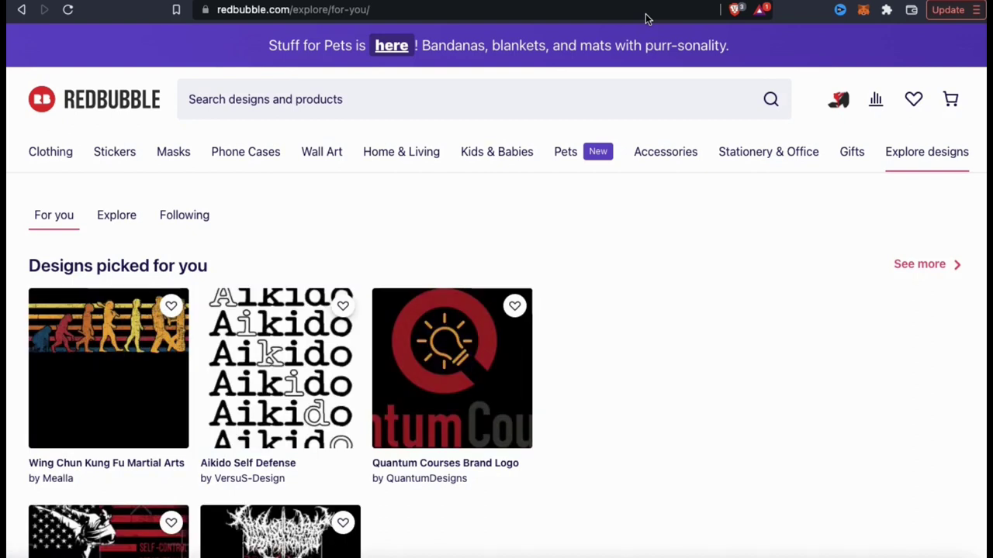
Search for "martial arts" in T-Shirts and reveal the remaining related keyword suggestions above the results
{"action": "left_click", "coordinate": [366, 99]}
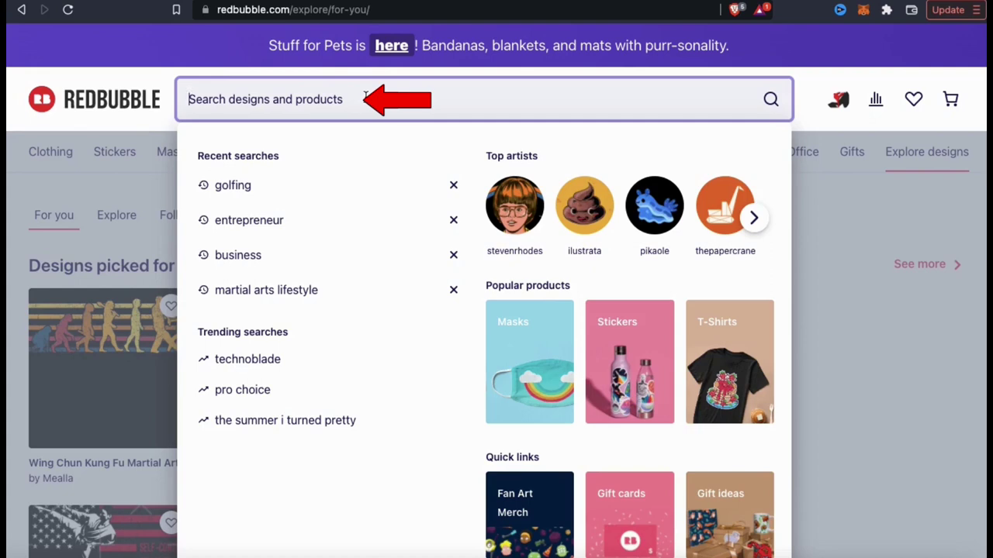
{"action": "type", "text": "martial arts"}
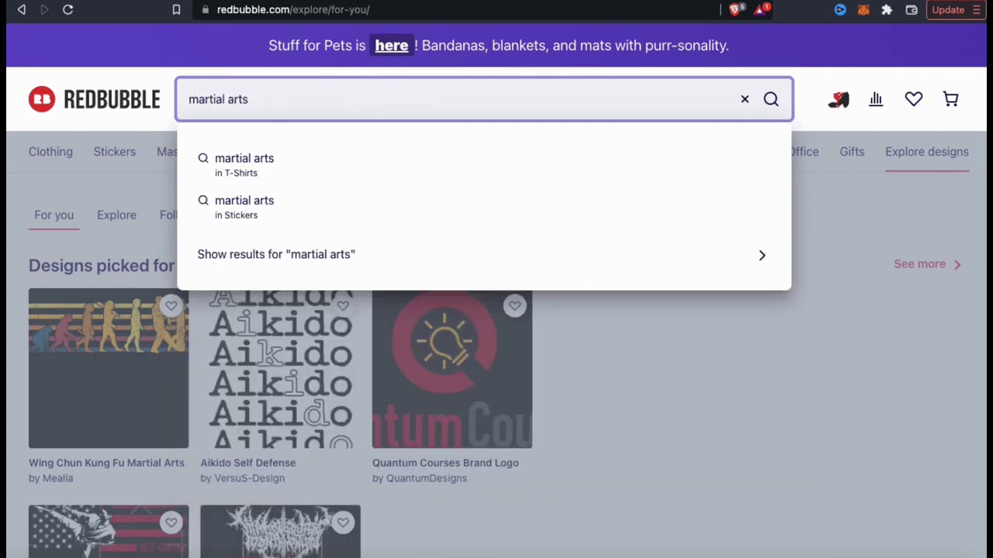
{"action": "left_click", "coordinate": [283, 162]}
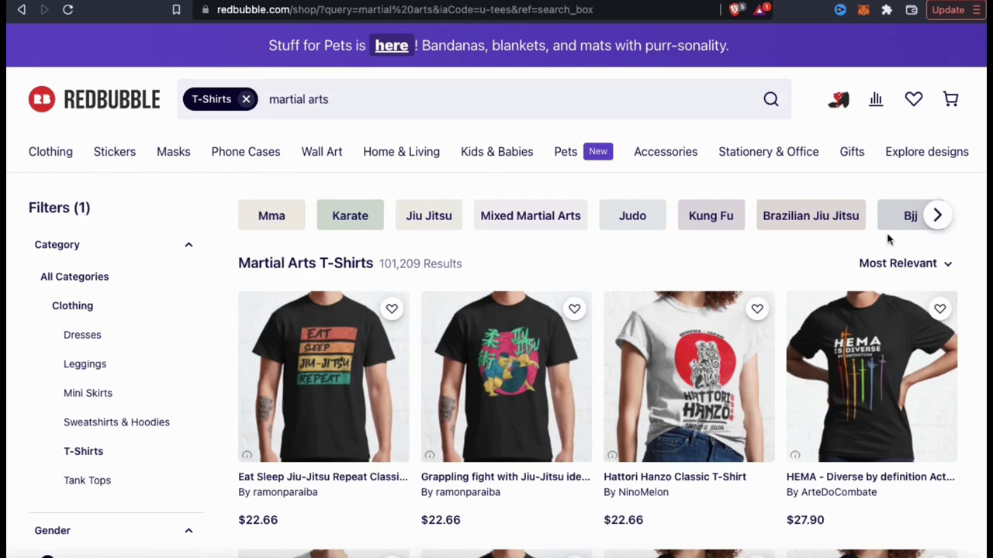
{"action": "left_click", "coordinate": [940, 219]}
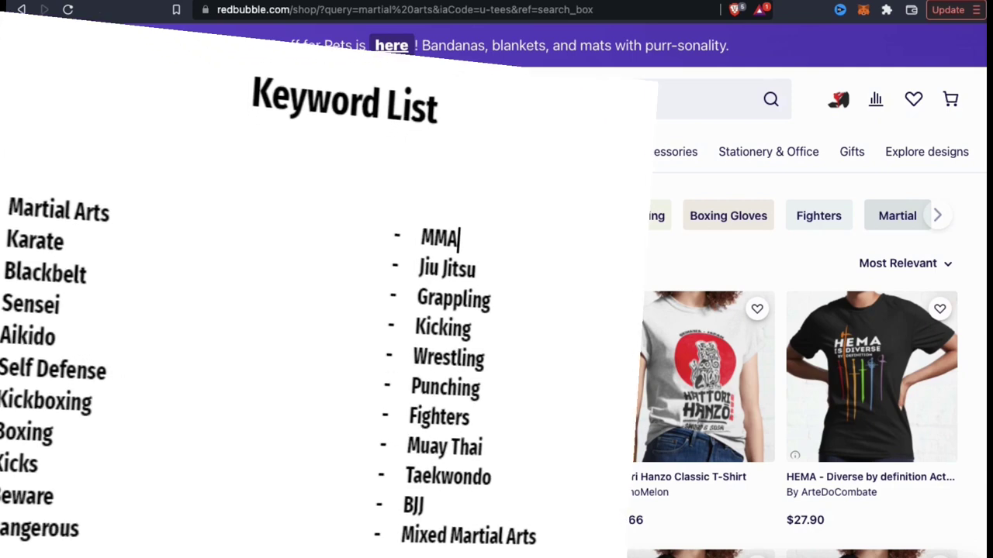
{"action": "left_click", "coordinate": [514, 275]}
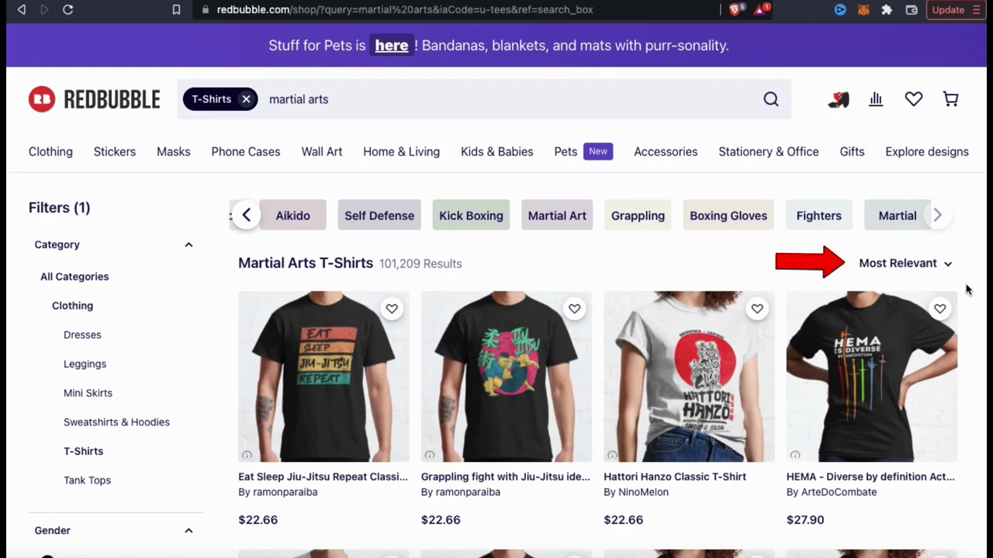
Check the sorting options for the martial arts T-shirt results and browse through the listed designs
{"action": "left_click", "coordinate": [948, 265]}
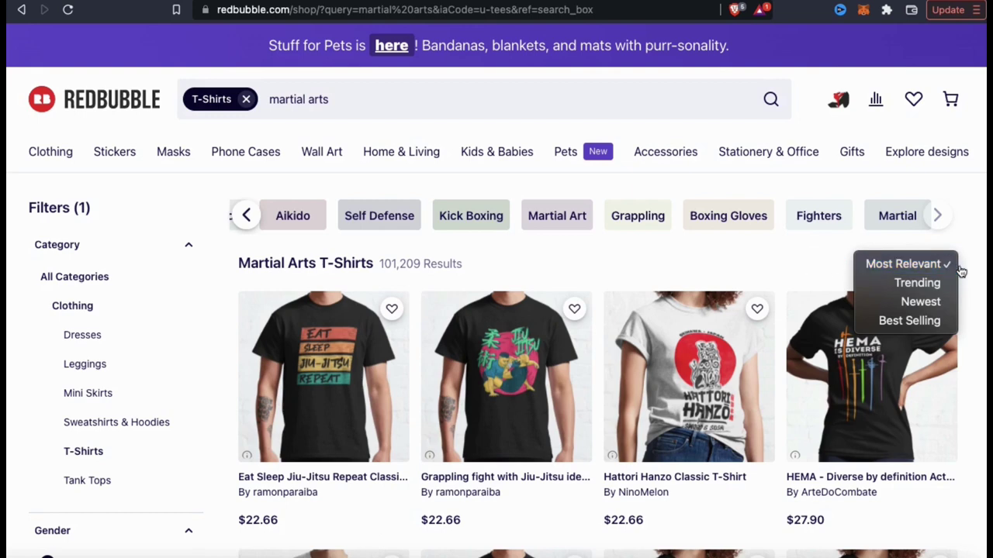
{"action": "left_click", "coordinate": [967, 274]}
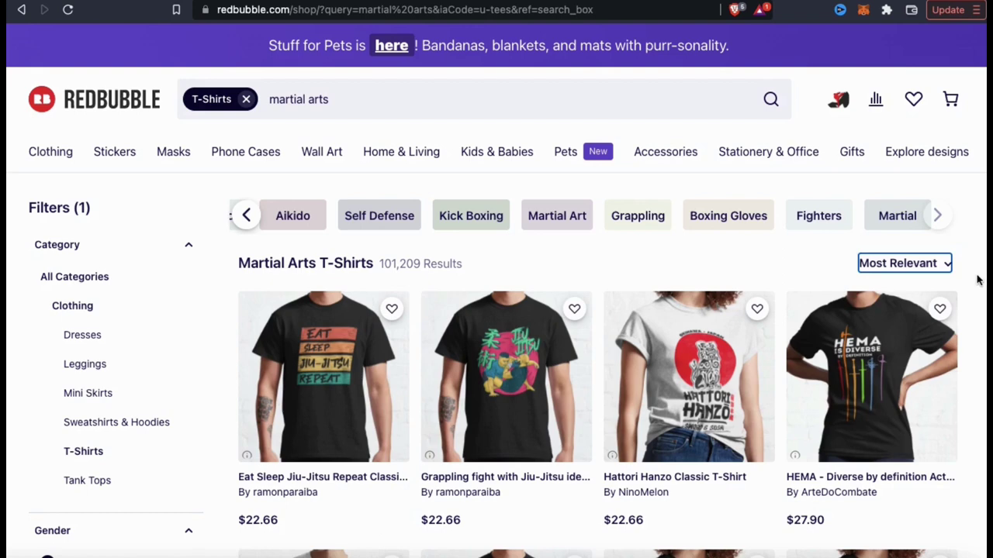
{"action": "scroll", "coordinate": [979, 275], "scroll_direction": "down", "scroll_amount": 1}
{"action": "scroll", "coordinate": [979, 276], "scroll_direction": "down", "scroll_amount": 5}
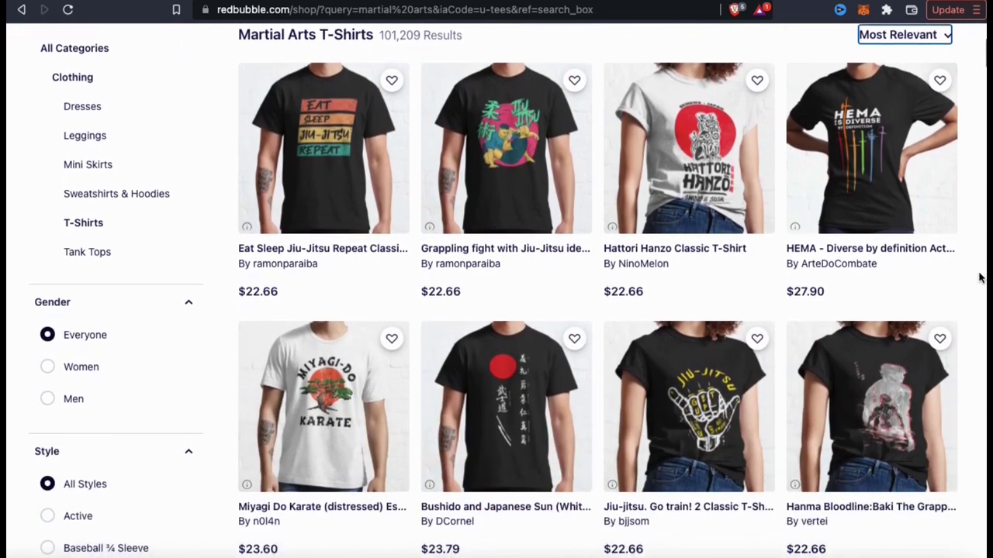
{"action": "scroll", "coordinate": [979, 277], "scroll_direction": "down", "scroll_amount": 3}
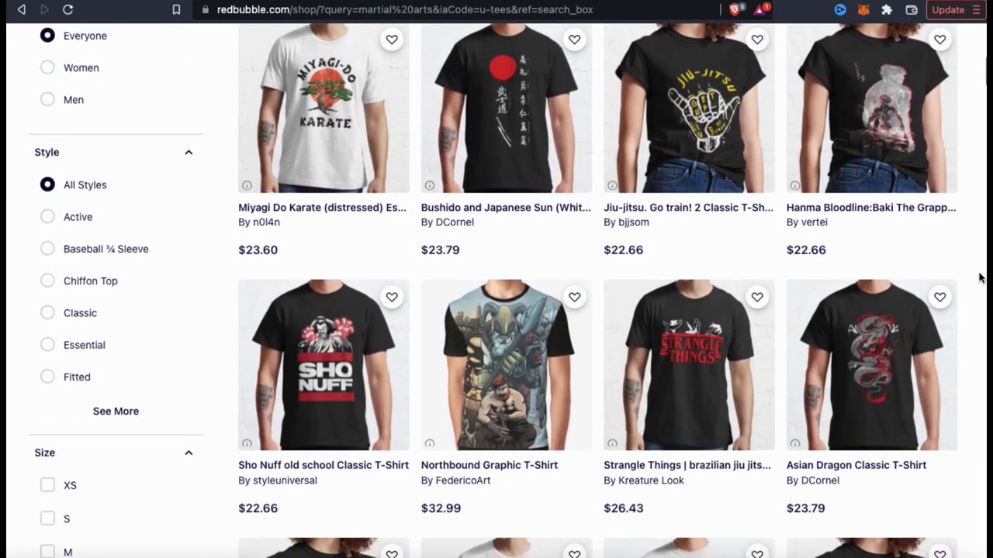
{"action": "scroll", "coordinate": [979, 277], "scroll_direction": "down", "scroll_amount": 5}
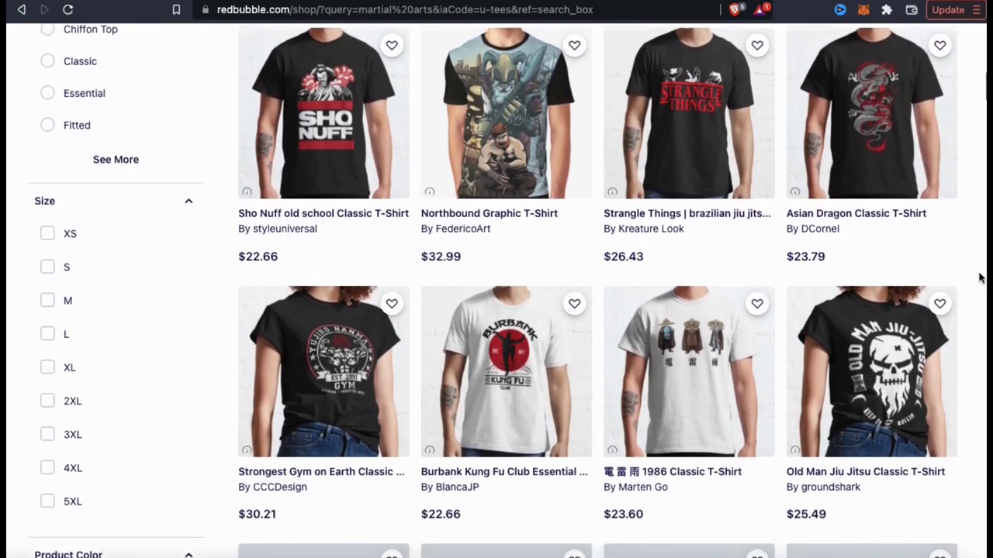
{"action": "scroll", "coordinate": [979, 277], "scroll_direction": "down", "scroll_amount": 4}
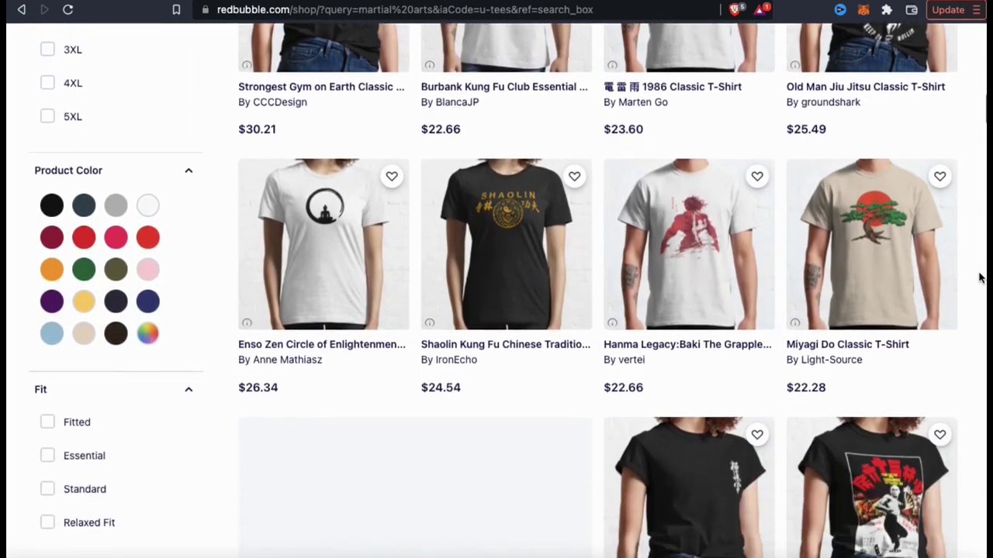
{"action": "scroll", "coordinate": [978, 277], "scroll_direction": "down", "scroll_amount": 9}
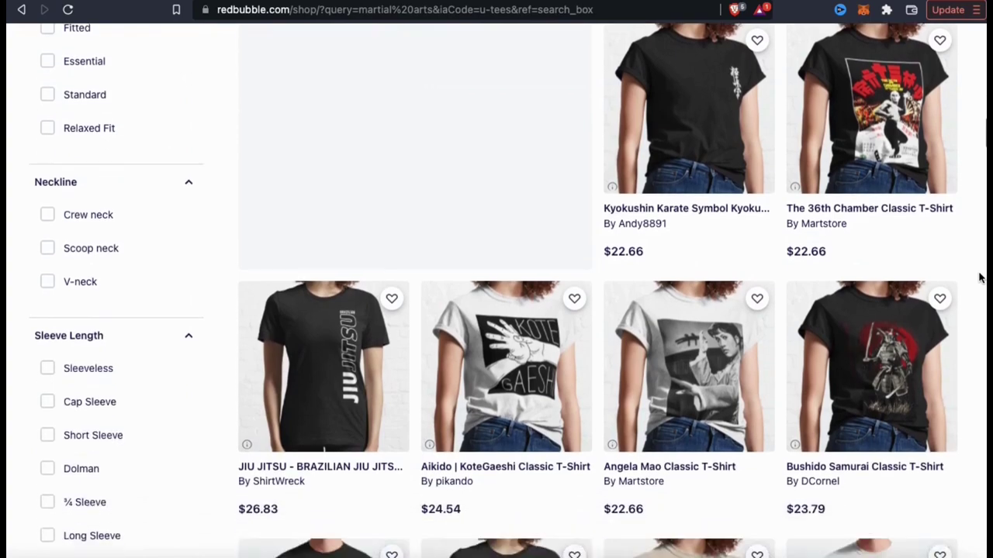
{"action": "scroll", "coordinate": [516, 190], "scroll_direction": "down", "scroll_amount": 1}
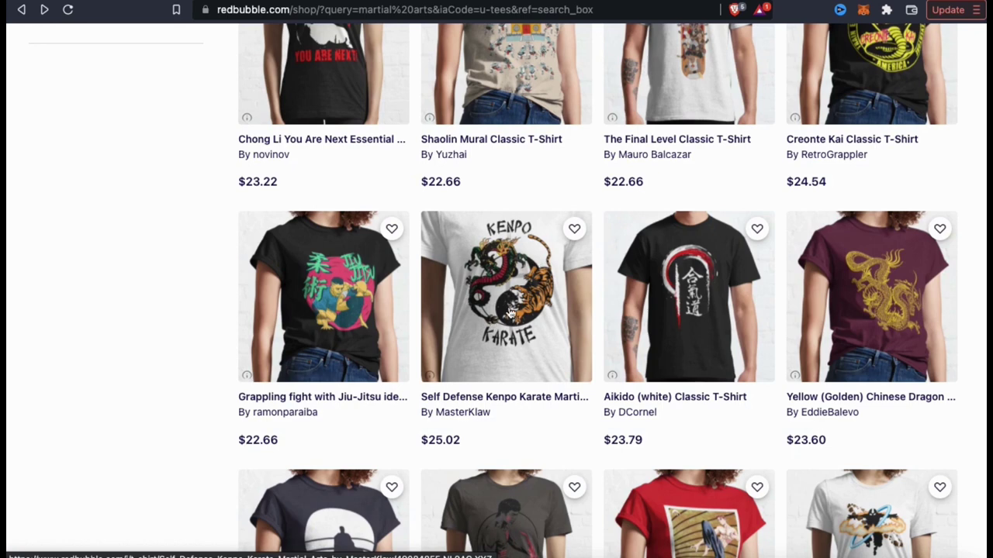
Open the "Self Defense Kenpo Karate Martial Arts" T-shirt listing and examine how its title is worded
{"action": "left_click", "coordinate": [511, 312]}
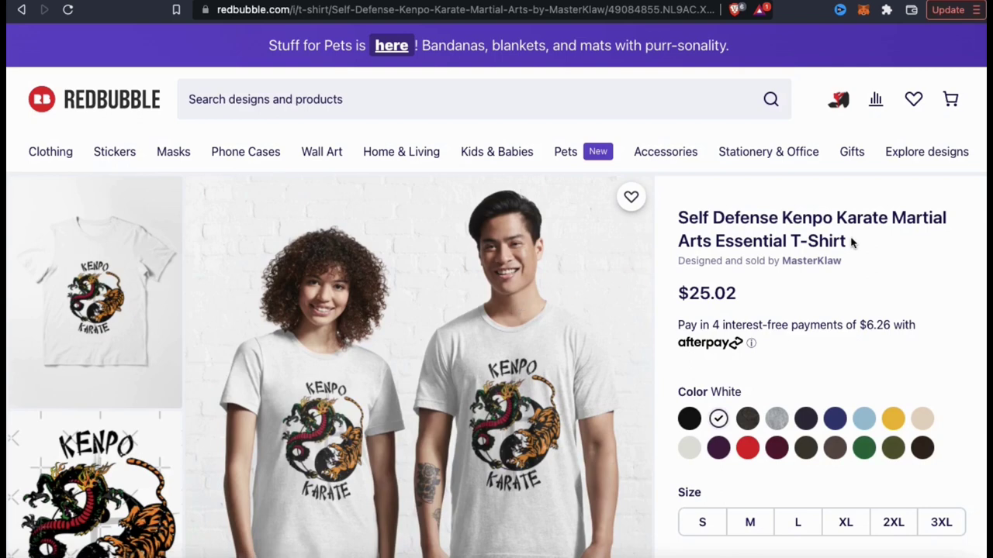
{"action": "left_click_drag", "start_coordinate": [847, 242], "coordinate": [679, 218]}
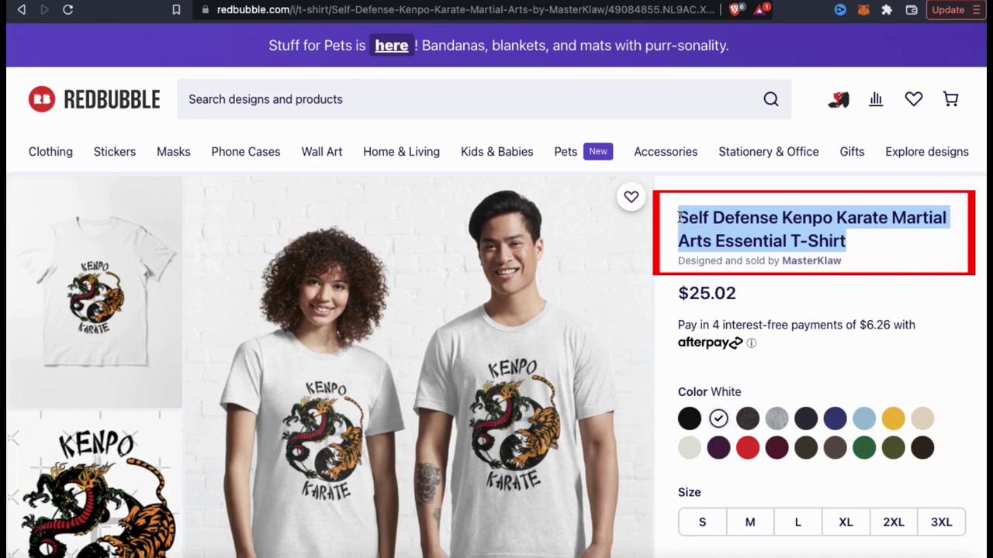
{"action": "left_click", "coordinate": [878, 245]}
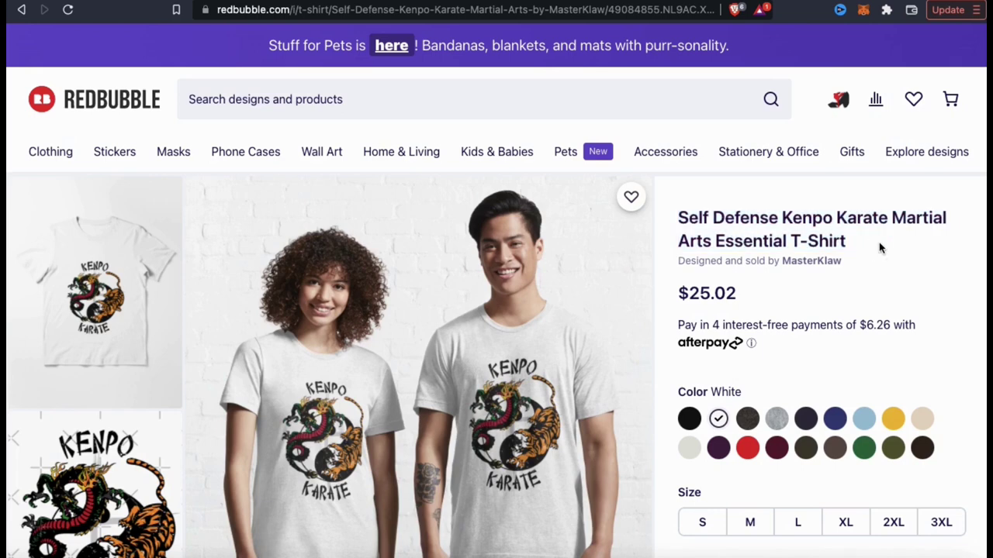
Read the artist's design description on the Kenpo Karate listing to see how it uses keywords
{"action": "scroll", "coordinate": [658, 301], "scroll_direction": "down", "scroll_amount": 3}
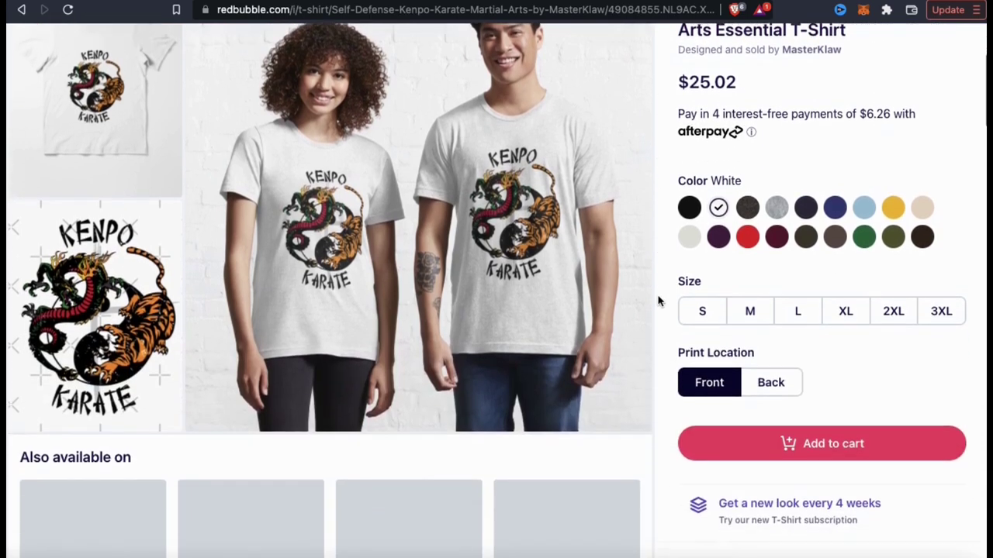
{"action": "scroll", "coordinate": [657, 301], "scroll_direction": "down", "scroll_amount": 5}
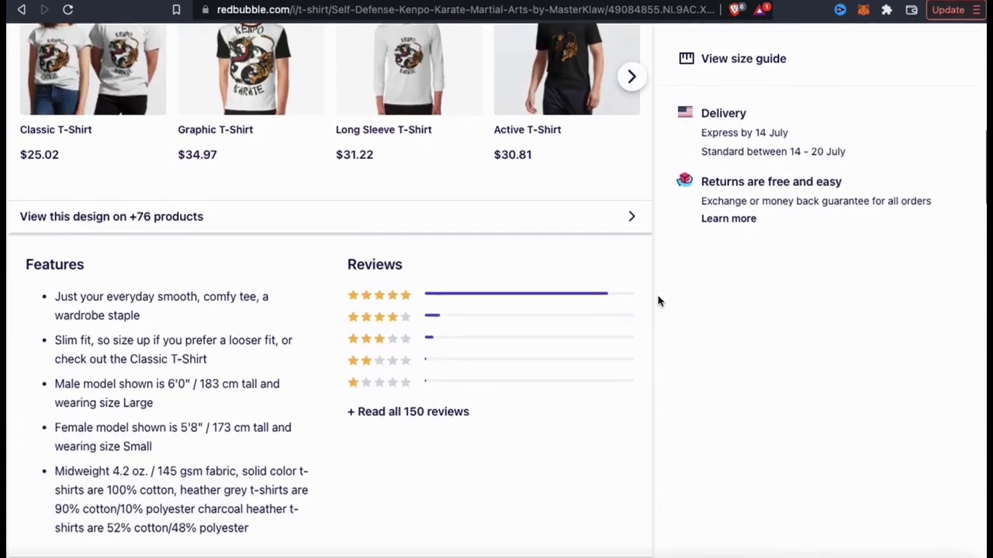
{"action": "scroll", "coordinate": [658, 301], "scroll_direction": "down", "scroll_amount": 5}
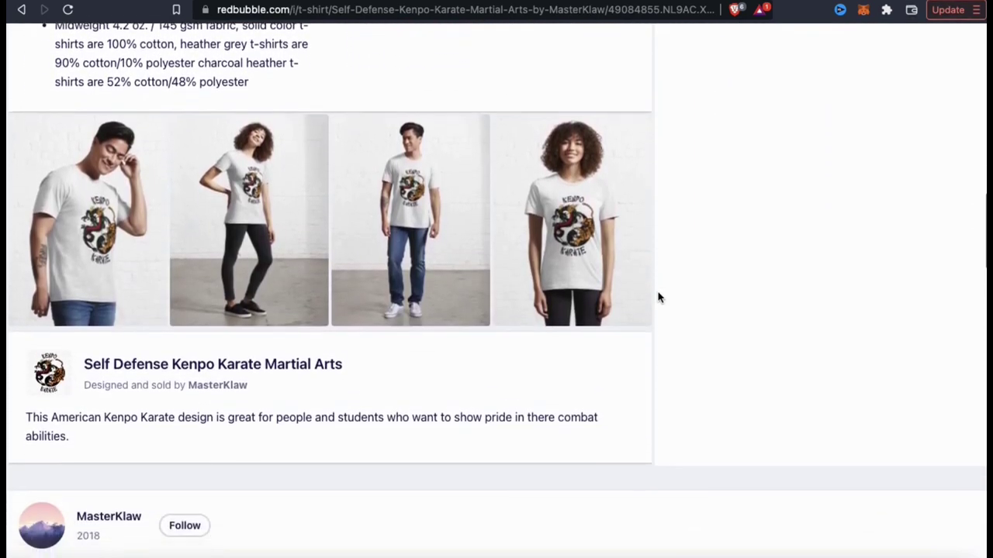
{"action": "scroll", "coordinate": [657, 298], "scroll_direction": "down", "scroll_amount": 1}
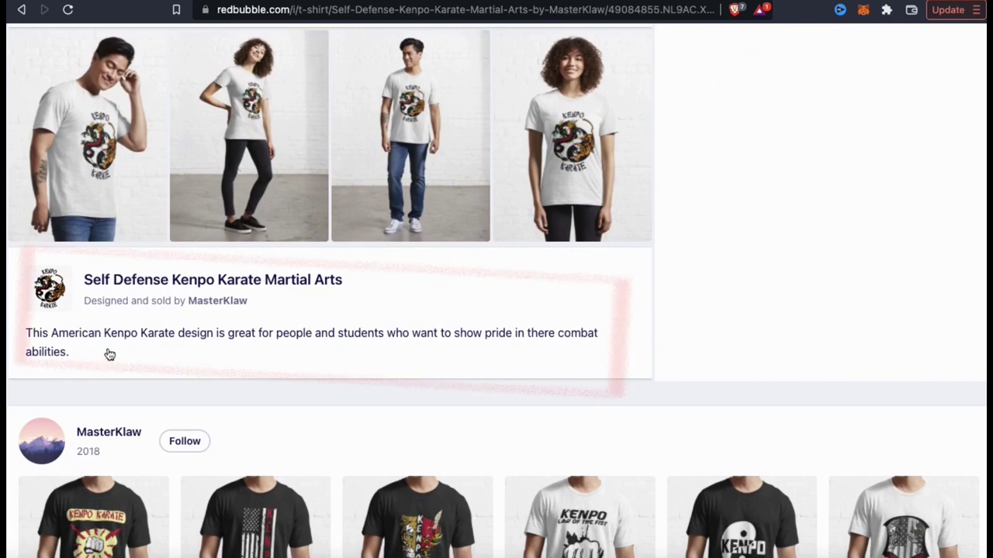
{"action": "left_click_drag", "start_coordinate": [100, 351], "coordinate": [27, 332]}
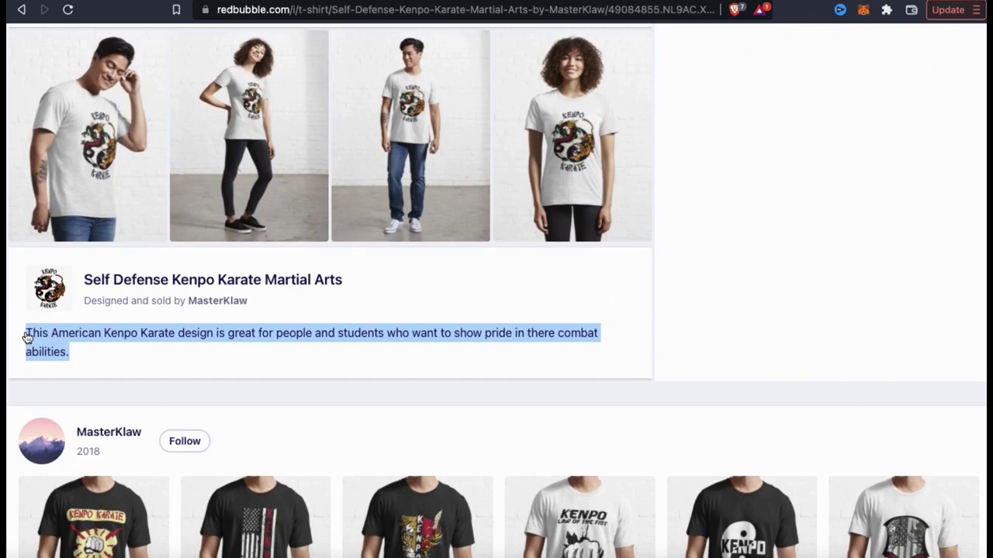
{"action": "left_click", "coordinate": [118, 363]}
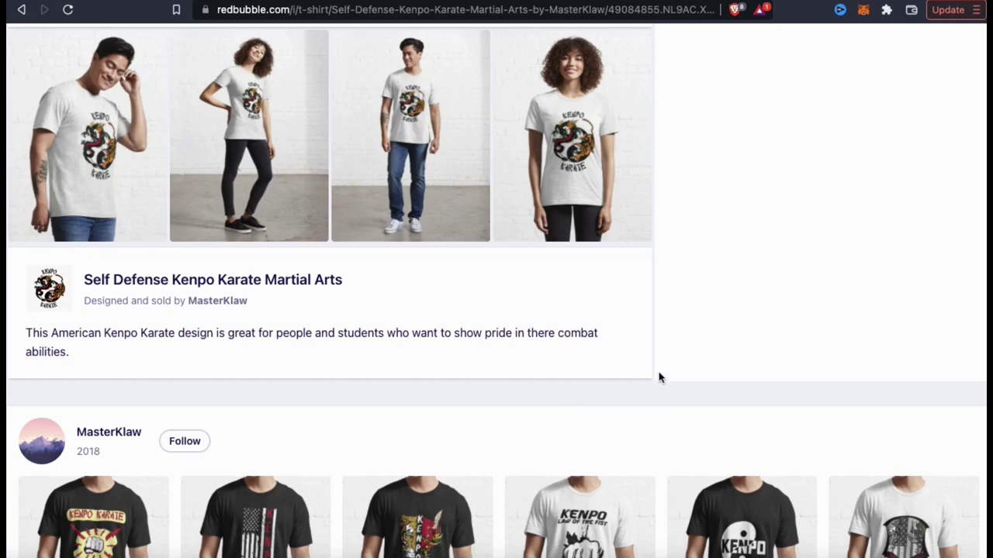
Review the T-shirt tags and all product tags listed for the Kenpo Karate design
{"action": "scroll", "coordinate": [659, 378], "scroll_direction": "down", "scroll_amount": 3}
{"action": "scroll", "coordinate": [659, 377], "scroll_direction": "down", "scroll_amount": 6}
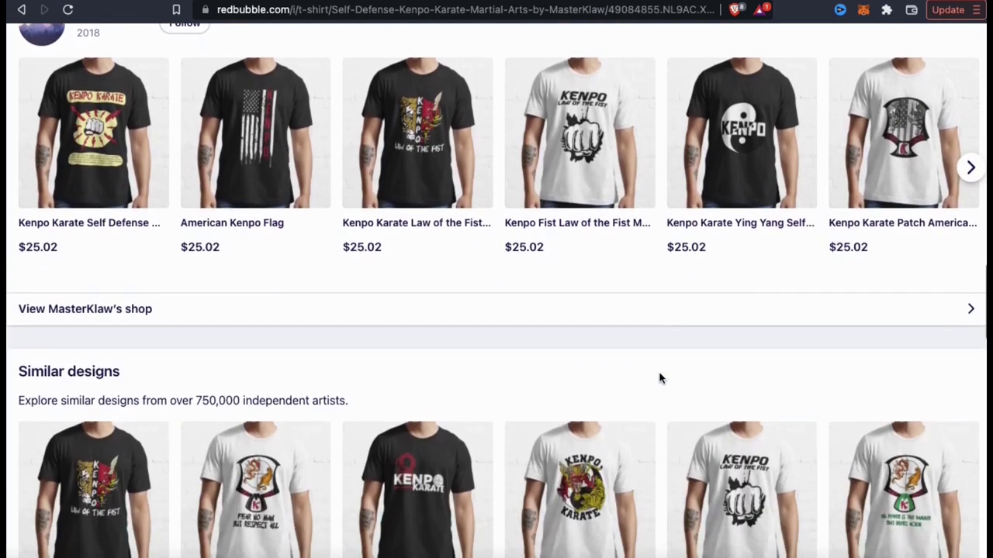
{"action": "scroll", "coordinate": [660, 377], "scroll_direction": "down", "scroll_amount": 7}
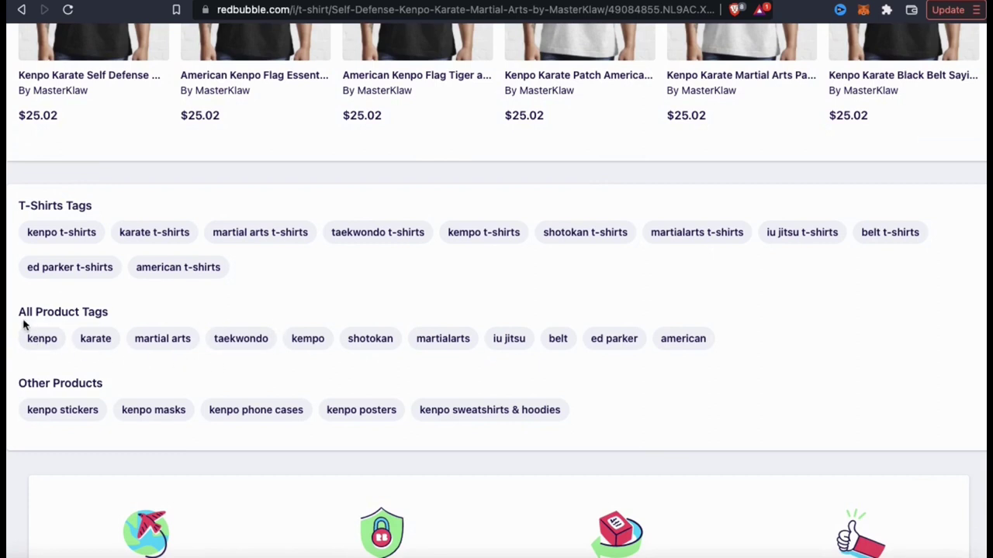
{"action": "left_click_drag", "start_coordinate": [17, 312], "coordinate": [163, 313]}
{"action": "left_click", "coordinate": [163, 313]}
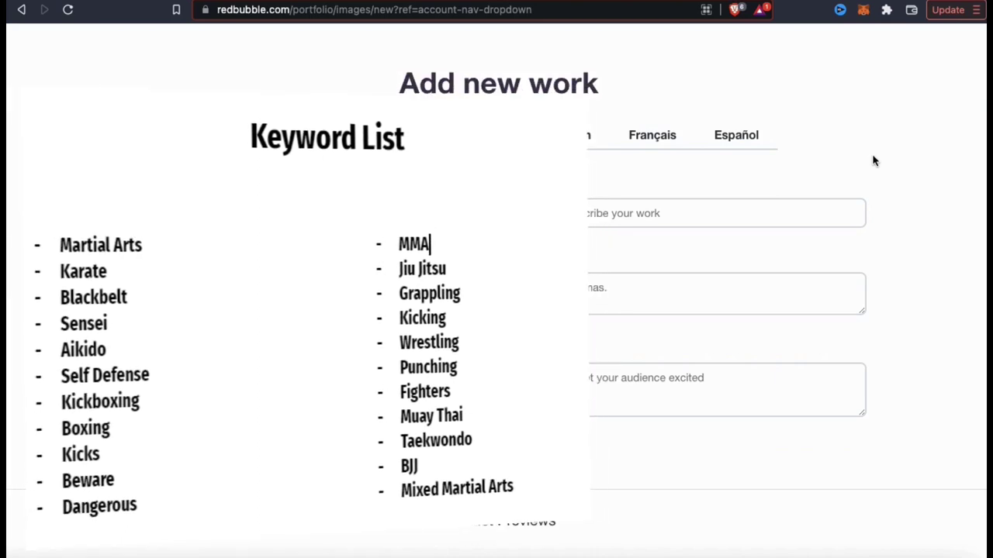
Give the new work the English title "BEWARE! I Know Karate."
{"action": "left_click", "coordinate": [785, 209]}
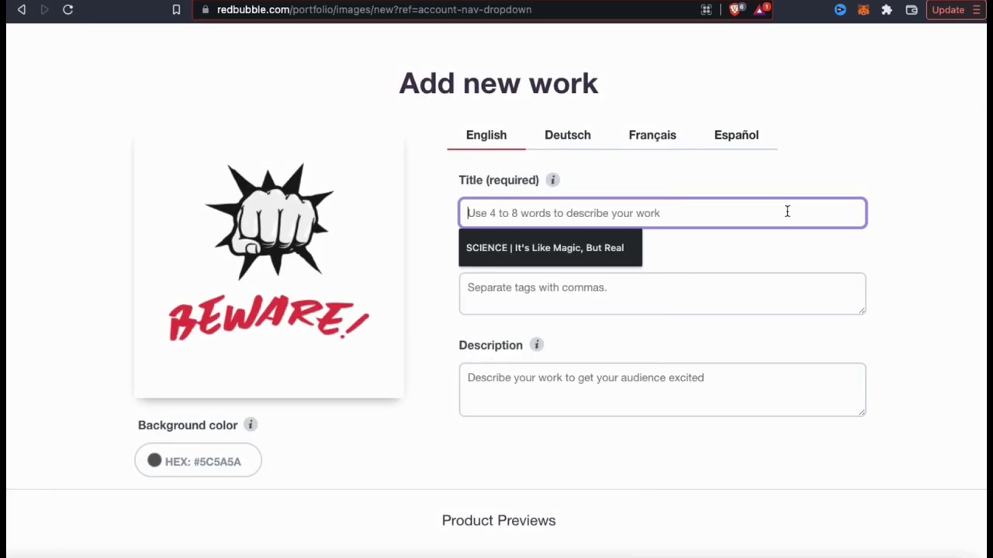
{"action": "type", "text": "BEWARE!"}
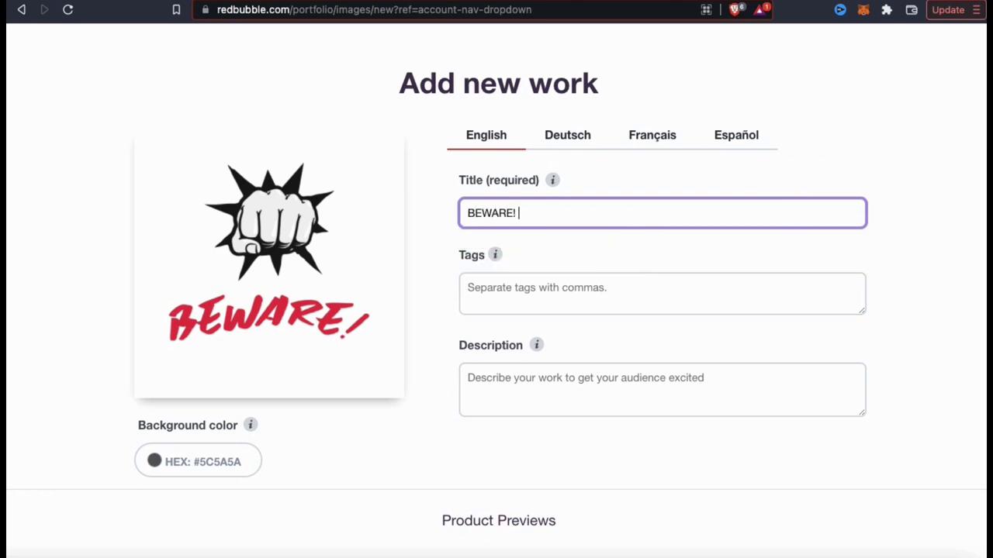
{"action": "type", "text": " I Know Karate."}
Enter the tags karate, martial arts, beware, boxing, self-defense, taekwondo, martial artist, fighting
{"action": "left_click", "coordinate": [779, 282]}
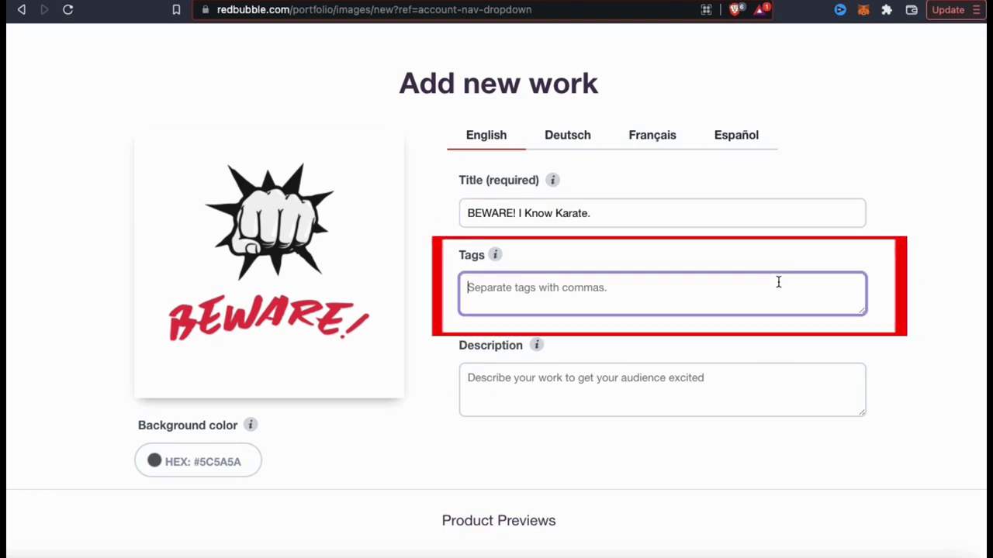
{"action": "type", "text": "karate"}
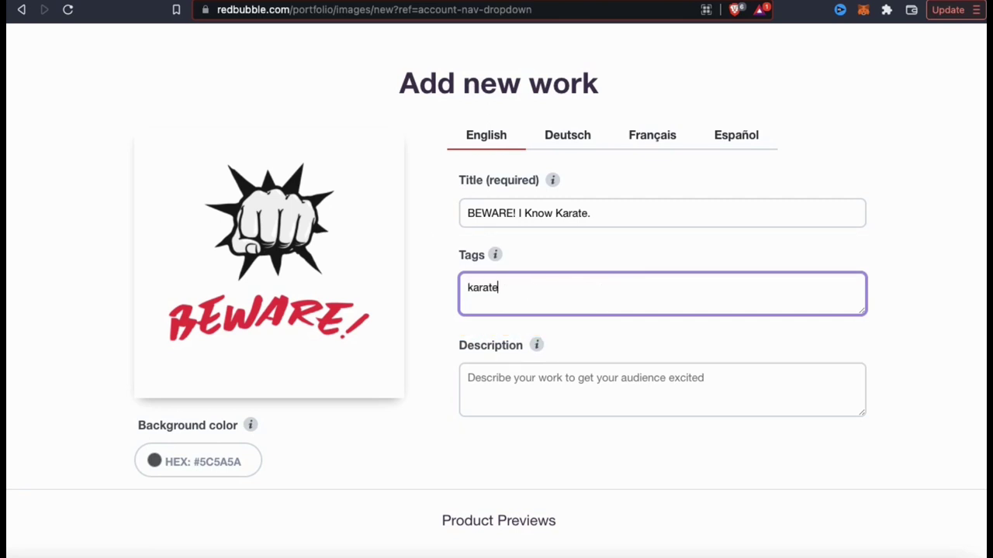
{"action": "type", "text": ", martial ar"}
{"action": "key", "text": "Tab"}
{"action": "type", "text": "ighting"}
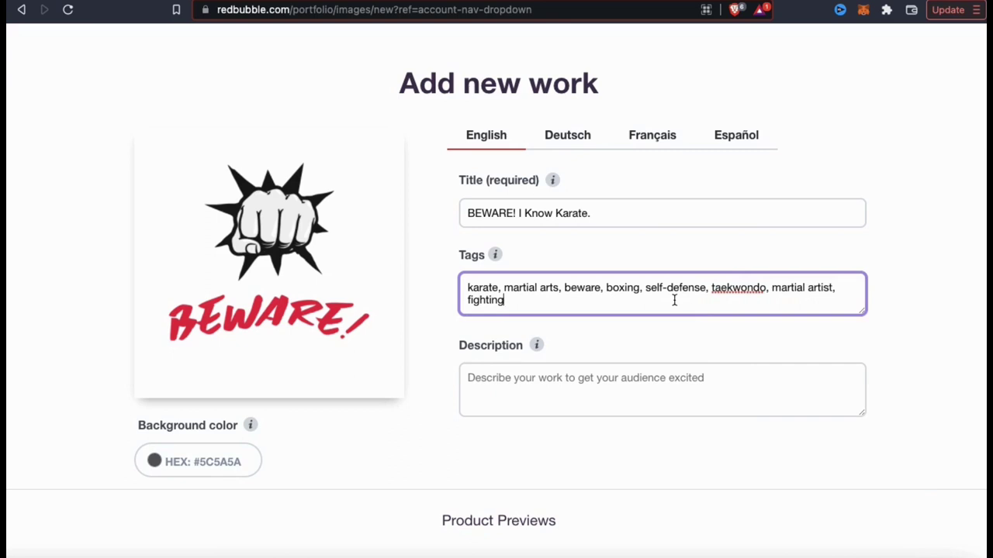
Enlarge the description box and write a pitch running from "Are you a martial arts master with karate skills?" to "with your new gear!"
{"action": "left_click", "coordinate": [658, 377]}
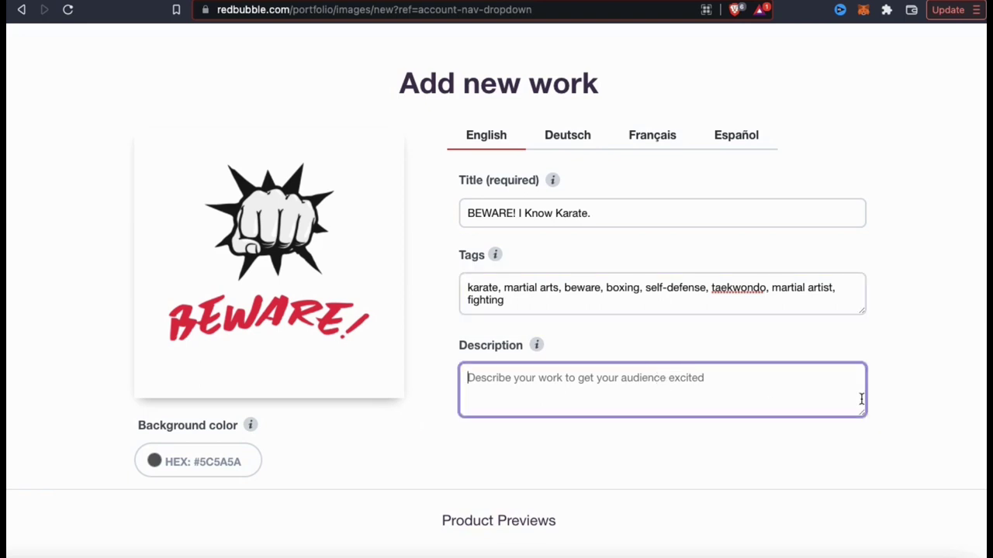
{"action": "left_click_drag", "start_coordinate": [863, 416], "coordinate": [865, 482]}
{"action": "left_click", "coordinate": [897, 418]}
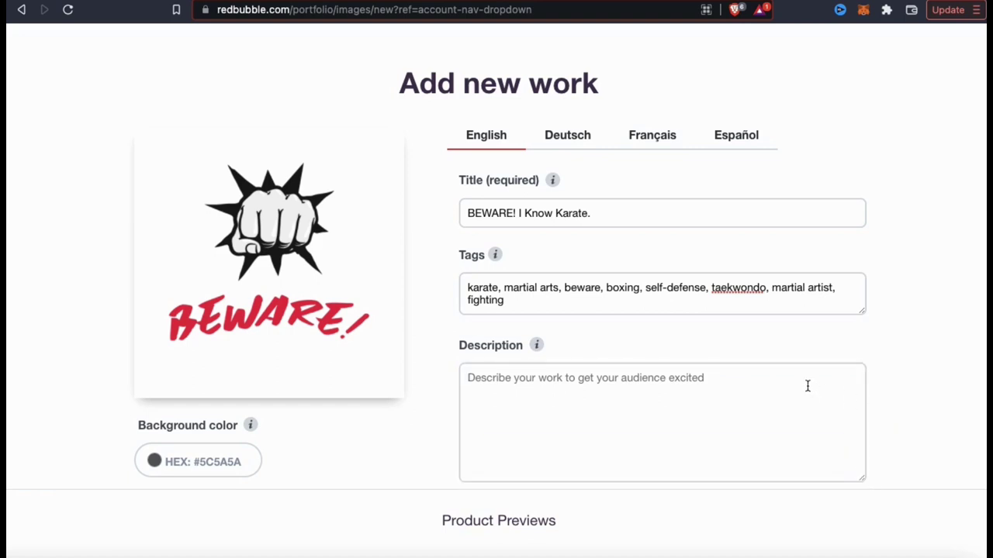
{"action": "left_click", "coordinate": [481, 378]}
{"action": "type", "text": "Are you a "}
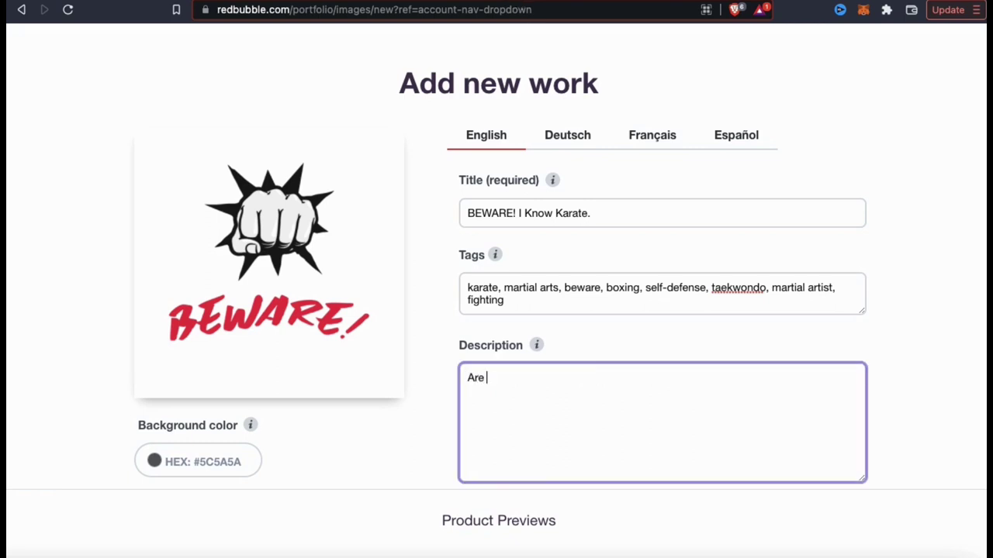
{"action": "type", "text": "martial"}
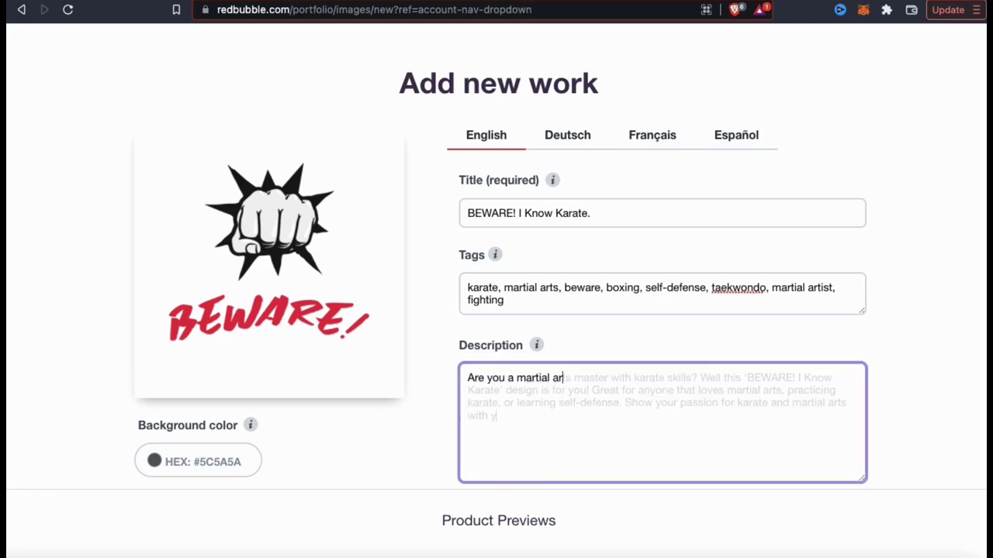
{"action": "type", "text": "r new gear!"}
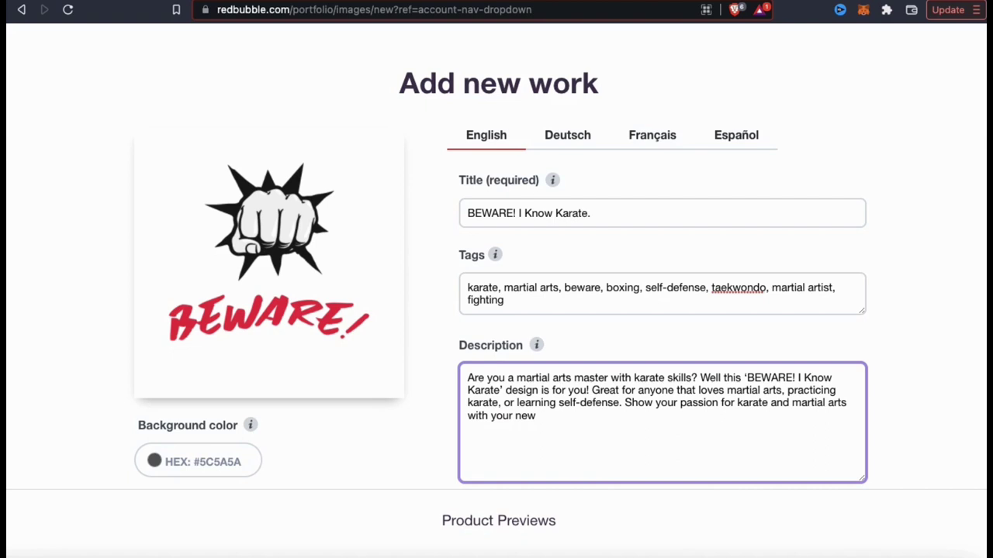
{"action": "left_click", "coordinate": [898, 381]}
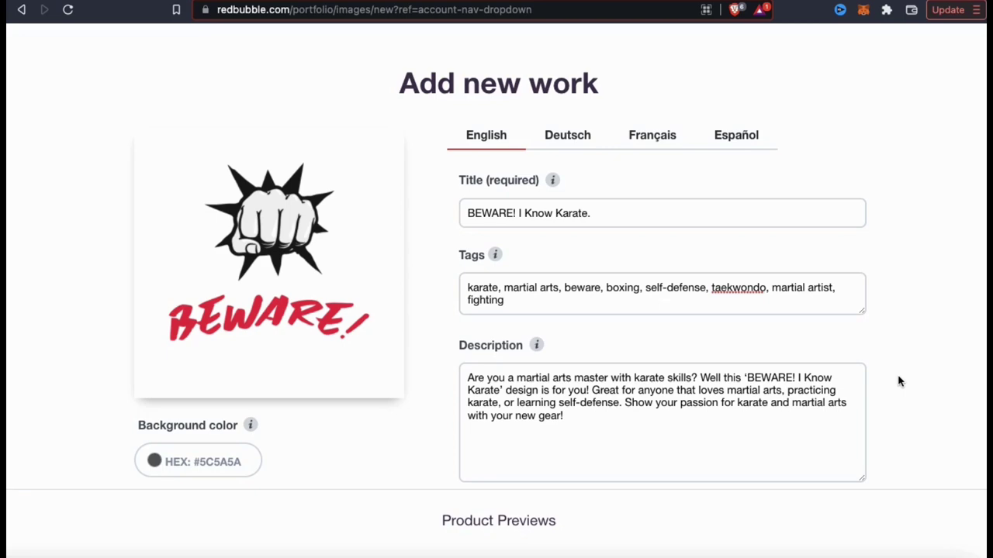
Disable the Caps product and enable it again, and check the enabled counts of the product previews
{"action": "scroll", "coordinate": [898, 381], "scroll_direction": "down", "scroll_amount": 5}
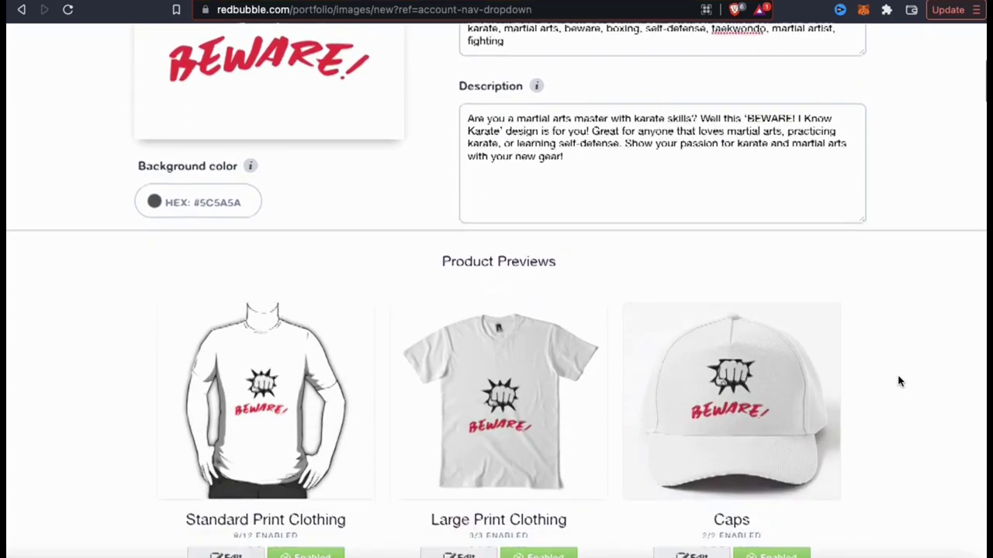
{"action": "scroll", "coordinate": [898, 381], "scroll_direction": "down", "scroll_amount": 2}
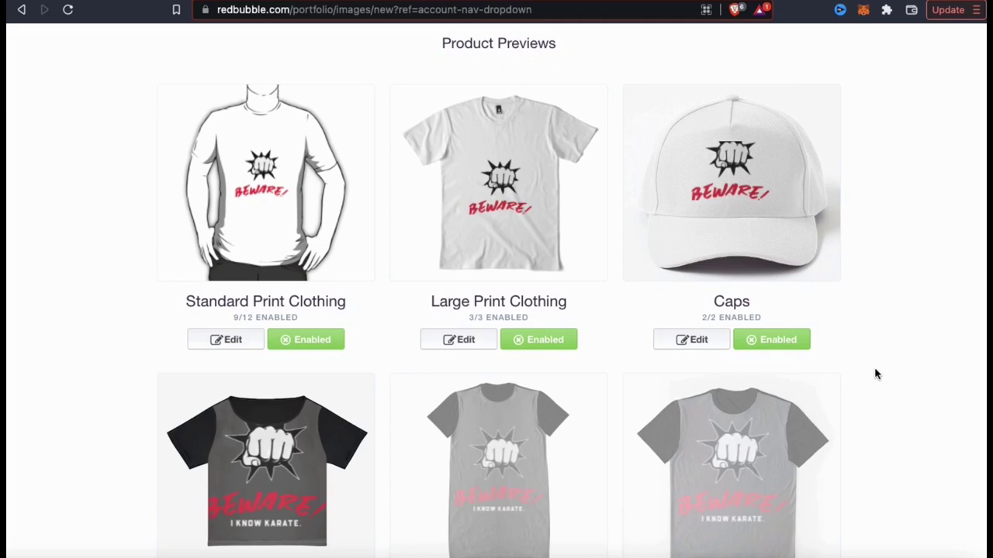
{"action": "left_click", "coordinate": [781, 344]}
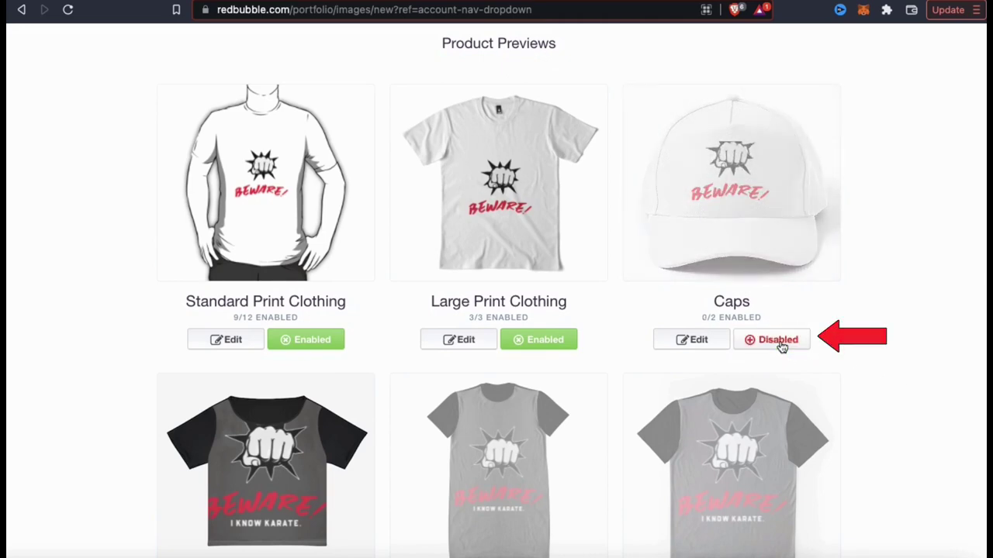
{"action": "left_click", "coordinate": [781, 344]}
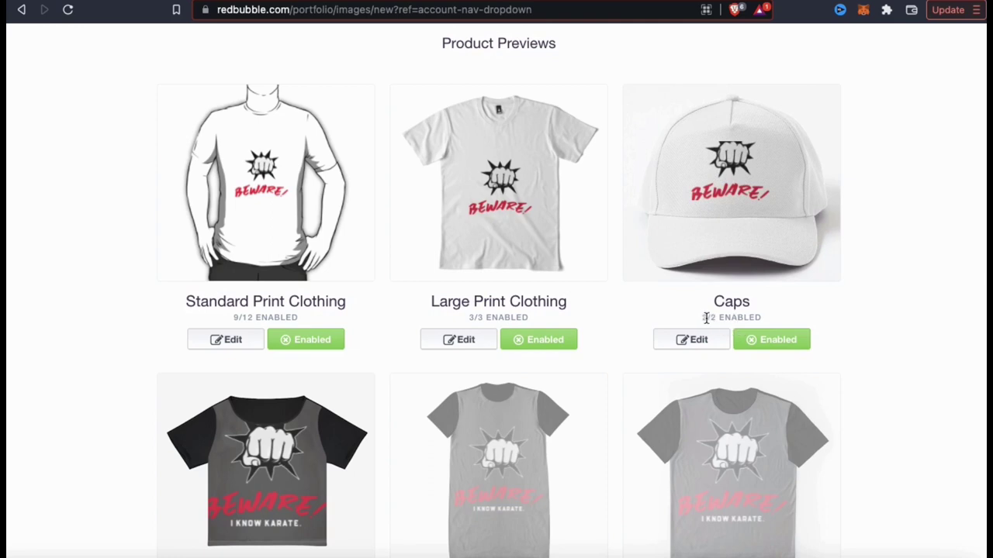
{"action": "double_click", "coordinate": [255, 317]}
{"action": "left_click", "coordinate": [152, 321]}
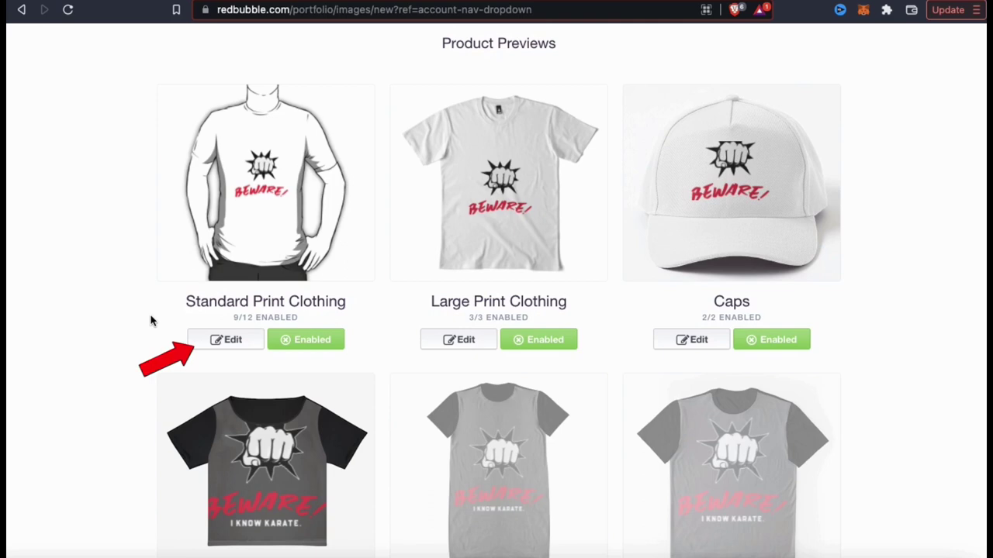
Open the Standard Print Clothing settings for editing and set the Essential T-Shirt's default color to dark grey
{"action": "left_click", "coordinate": [226, 343]}
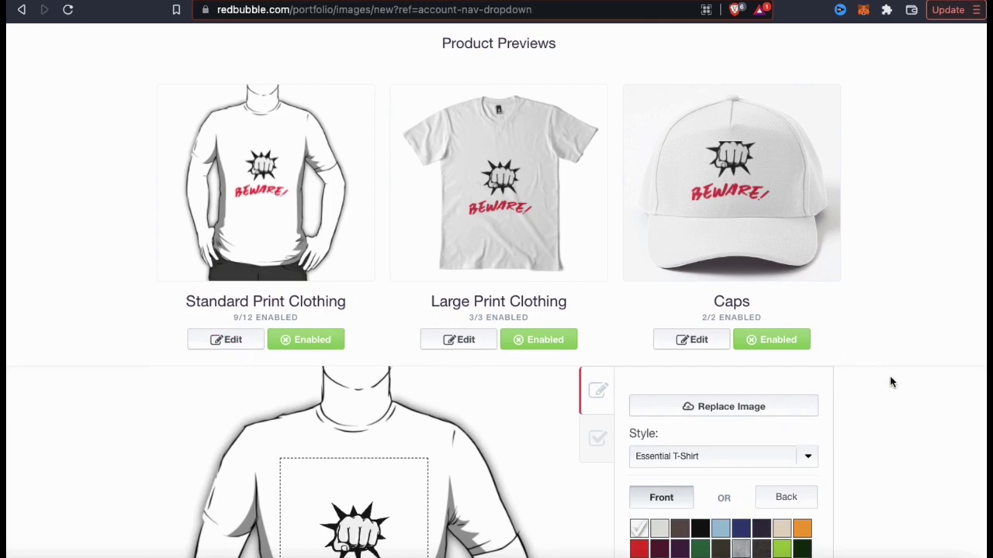
{"action": "scroll", "coordinate": [891, 381], "scroll_direction": "down", "scroll_amount": 3}
{"action": "scroll", "coordinate": [891, 382], "scroll_direction": "down", "scroll_amount": 6}
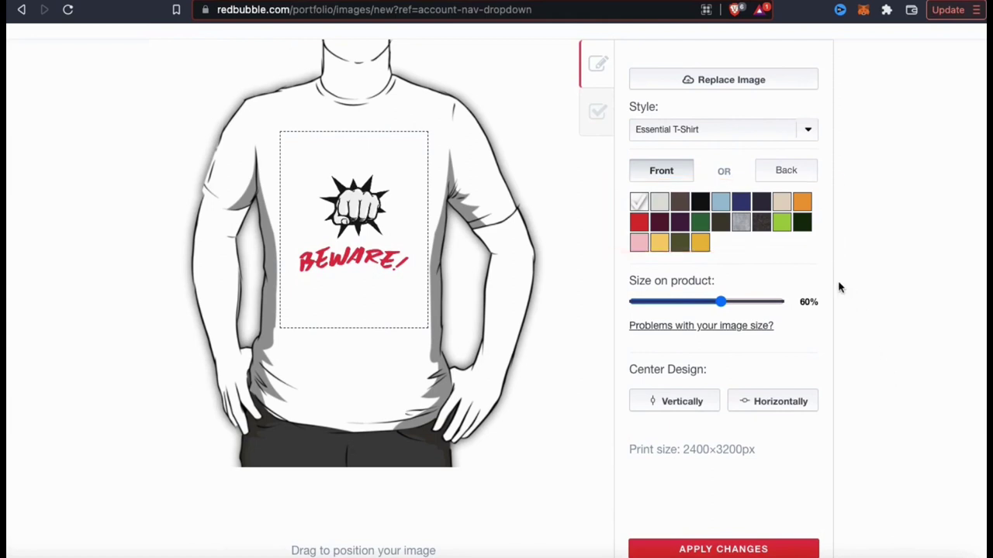
{"action": "left_click", "coordinate": [742, 224]}
{"action": "left_click", "coordinate": [687, 204]}
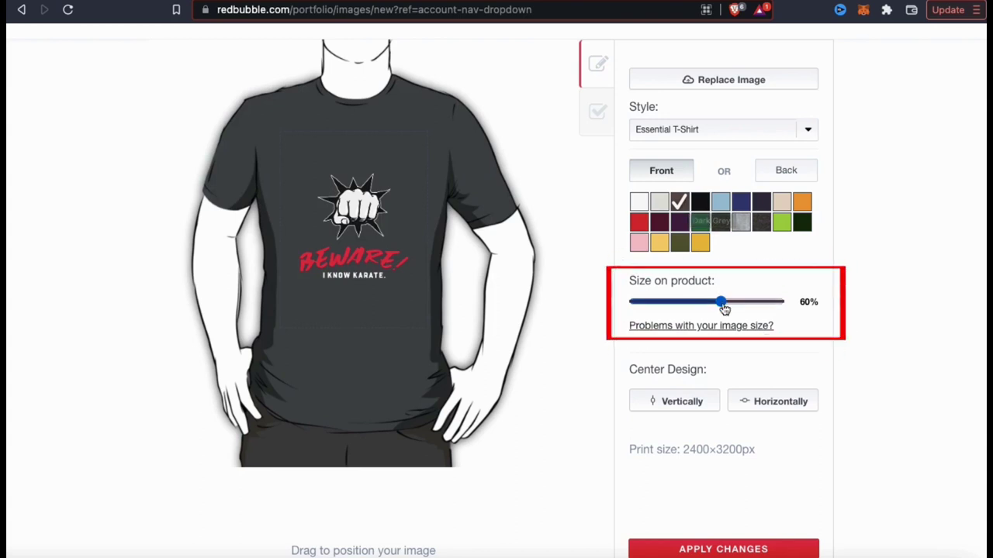
Scale the design on the T-shirt to 68% and center it vertically and horizontally
{"action": "mouse_move", "coordinate": [723, 308]}
{"action": "left_mouse_down"}
{"action": "mouse_move", "coordinate": [746, 302]}
{"action": "mouse_move", "coordinate": [733, 309]}
{"action": "left_mouse_up"}
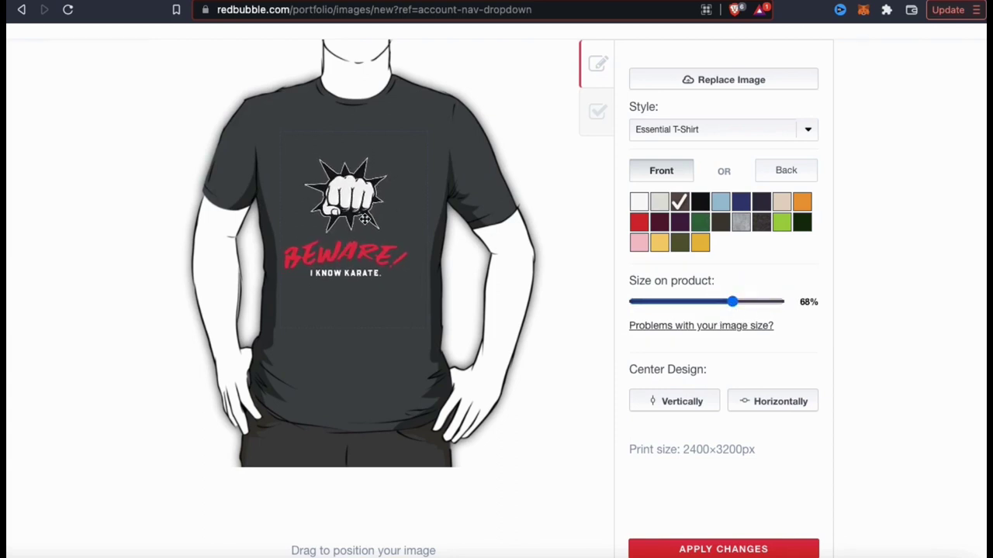
{"action": "mouse_move", "coordinate": [347, 207]}
{"action": "left_mouse_down"}
{"action": "mouse_move", "coordinate": [359, 161]}
{"action": "mouse_move", "coordinate": [353, 202]}
{"action": "left_mouse_up"}
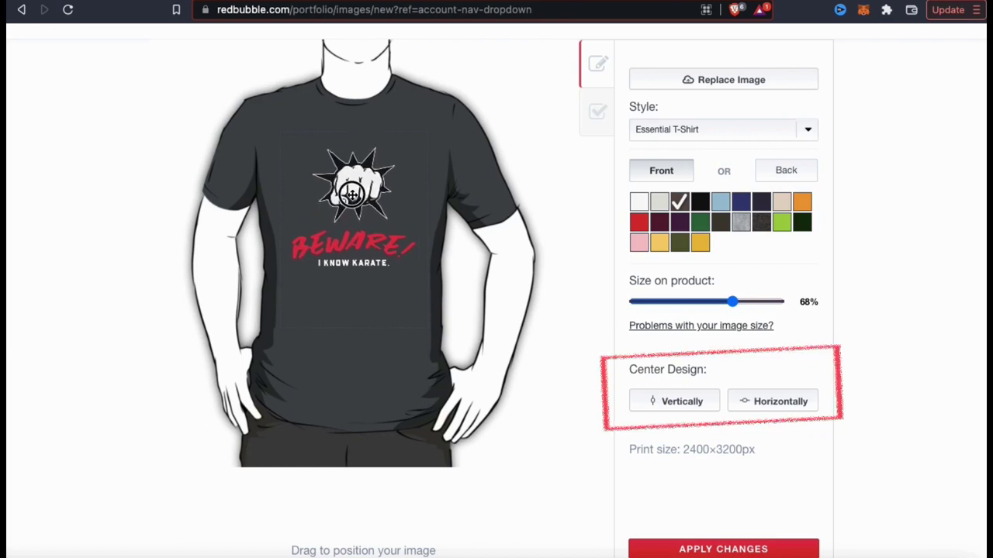
{"action": "left_click", "coordinate": [684, 405]}
{"action": "left_click", "coordinate": [773, 404]}
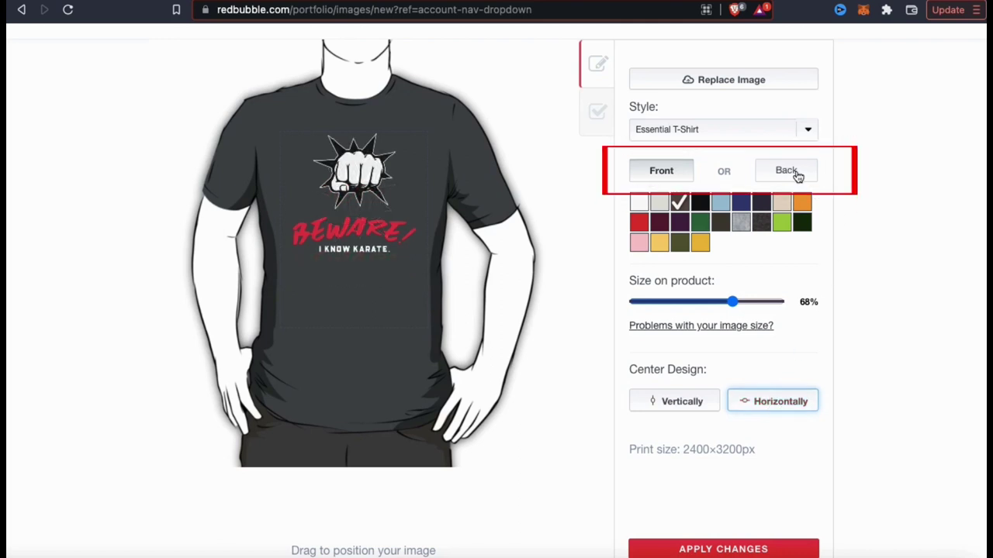
Switch the Essential T-Shirt's print placement to the back
{"action": "left_click", "coordinate": [795, 173]}
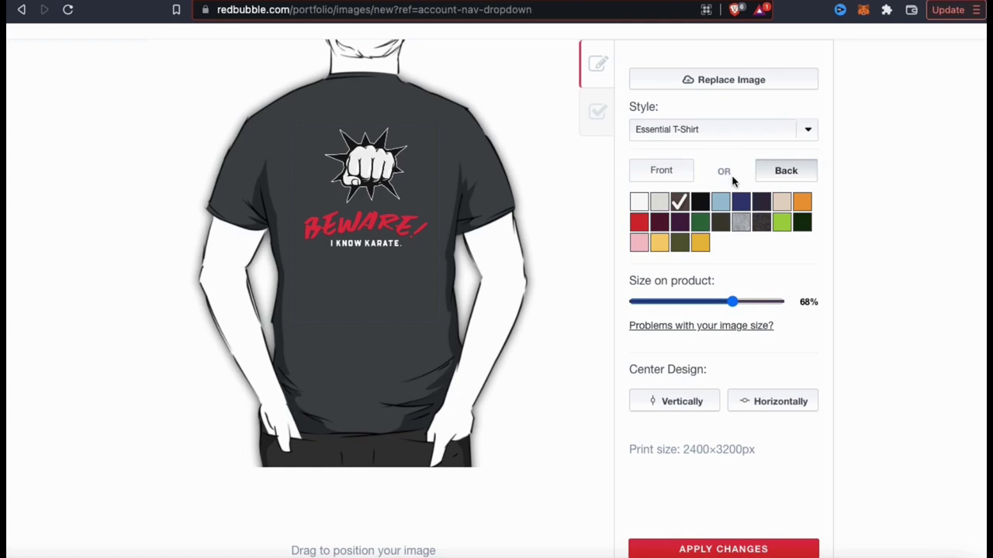
Return the Essential T-Shirt's print placement to the front and open the availability and markup settings
{"action": "left_click", "coordinate": [675, 178]}
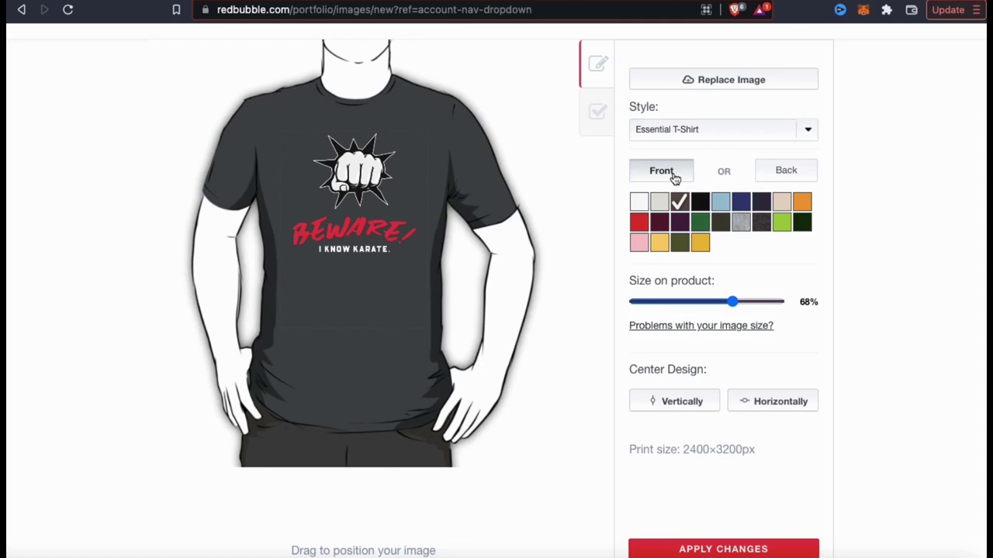
{"action": "left_click", "coordinate": [599, 113]}
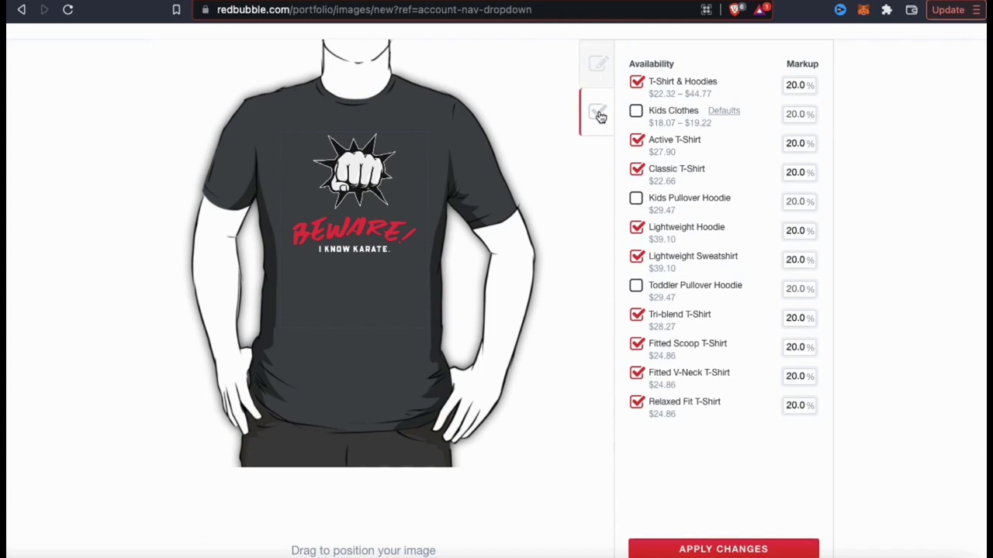
Enable Kids Clothes and Kids Pullover Hoodie and disable both again
{"action": "left_click", "coordinate": [636, 113]}
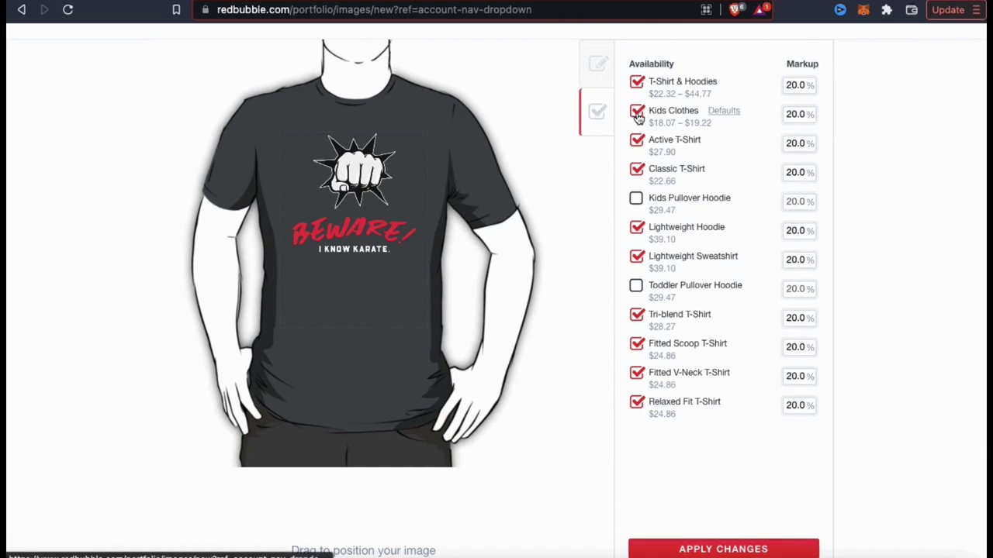
{"action": "left_click", "coordinate": [635, 199]}
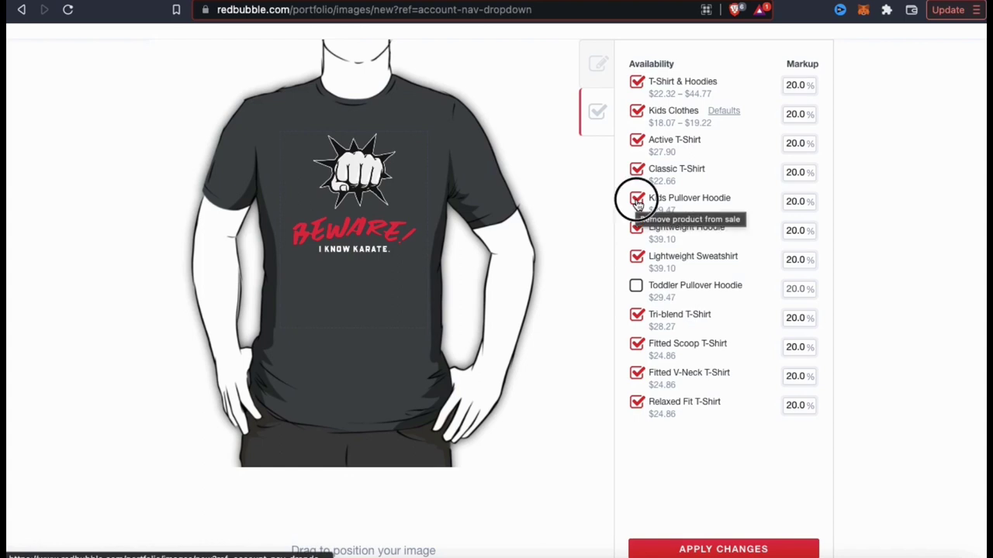
{"action": "left_click", "coordinate": [636, 201]}
{"action": "left_click", "coordinate": [636, 112]}
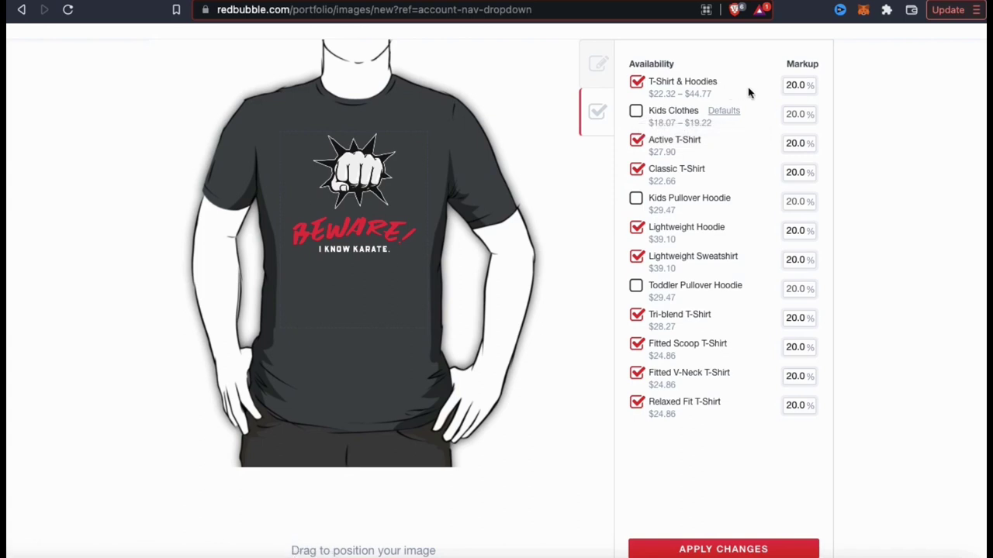
Set the markup for T-Shirt & Hoodies to 25% and check the resulting price range
{"action": "left_click_drag", "start_coordinate": [710, 95], "coordinate": [652, 95]}
{"action": "left_click", "coordinate": [638, 86]}
{"action": "left_click", "coordinate": [795, 84]}
{"action": "key", "text": "BackSpace"}
{"action": "type", "text": "5"}
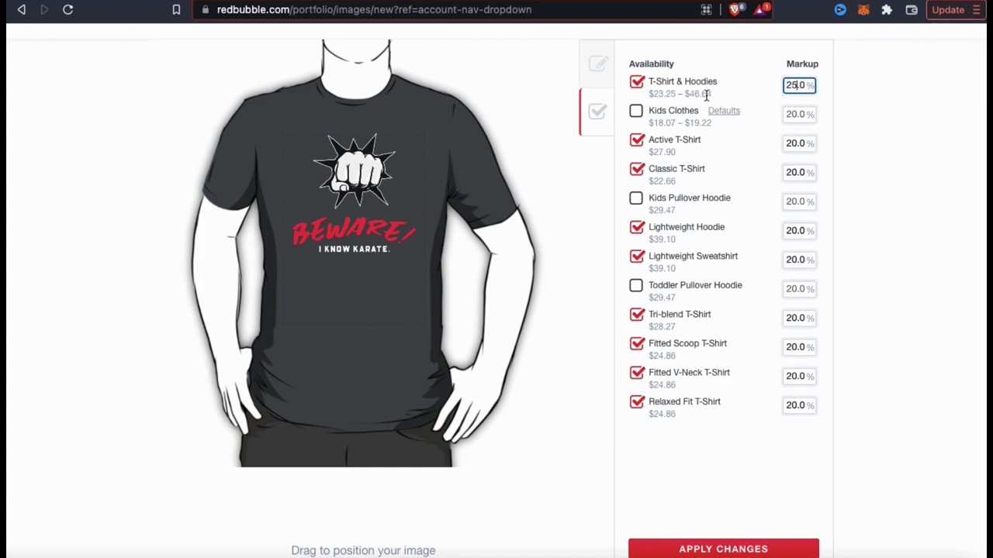
{"action": "left_click_drag", "start_coordinate": [713, 98], "coordinate": [646, 99]}
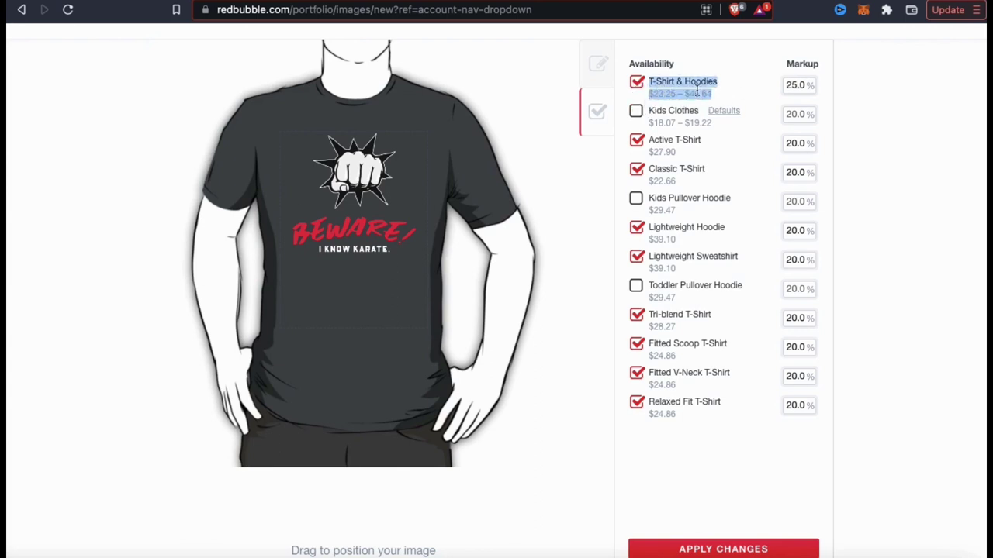
{"action": "left_click", "coordinate": [745, 92]}
Edit the Active T-Shirt's markup and return to the design settings for Standard Print Clothing
{"action": "left_click", "coordinate": [788, 143]}
{"action": "key", "text": "BackSpace"}
{"action": "type", "text": "5"}
{"action": "left_click", "coordinate": [799, 231]}
{"action": "left_click", "coordinate": [598, 74]}
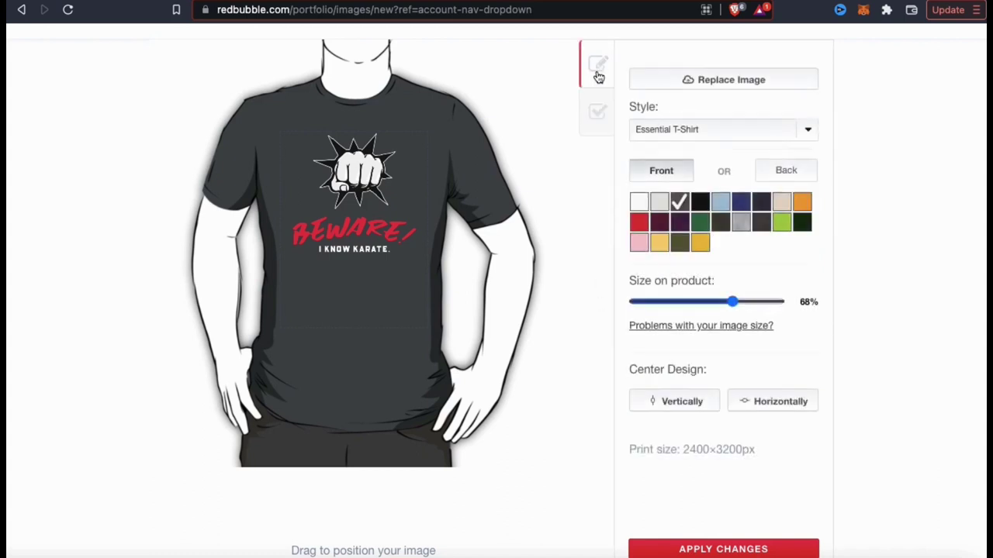
{"action": "scroll", "coordinate": [583, 162], "scroll_direction": "up", "scroll_amount": 1}
{"action": "scroll", "coordinate": [583, 161], "scroll_direction": "up", "scroll_amount": 5}
{"action": "left_click", "coordinate": [302, 201]}
{"action": "left_click_drag", "start_coordinate": [302, 200], "coordinate": [232, 201]}
{"action": "left_click", "coordinate": [523, 297]}
{"action": "scroll", "coordinate": [522, 298], "scroll_direction": "down", "scroll_amount": 5}
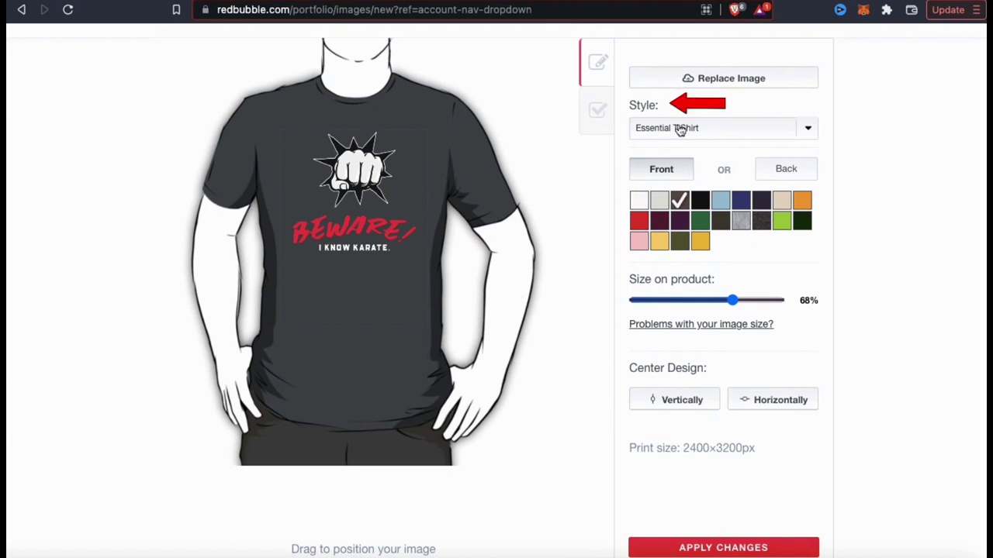
Give the Tank Top style a dark default color, and the Fitted T-Shirt style light blue with the design scaled to 61%
{"action": "left_click", "coordinate": [808, 130]}
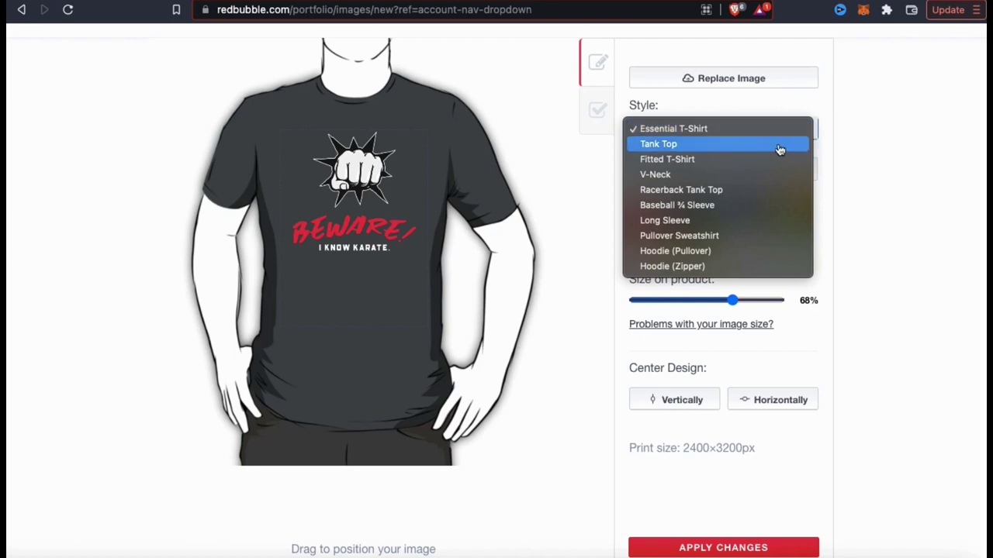
{"action": "left_click", "coordinate": [780, 144]}
{"action": "left_click", "coordinate": [679, 200]}
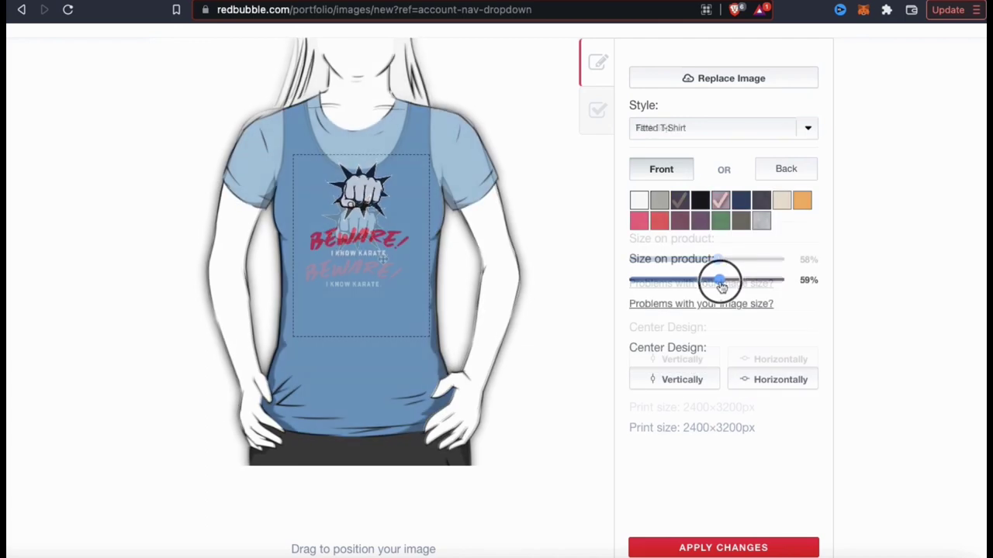
Configure the Hoodie (Zipper) style with a dark navy default color and a horizontally centered design at 72%, and apply the changes
{"action": "left_click", "coordinate": [722, 128]}
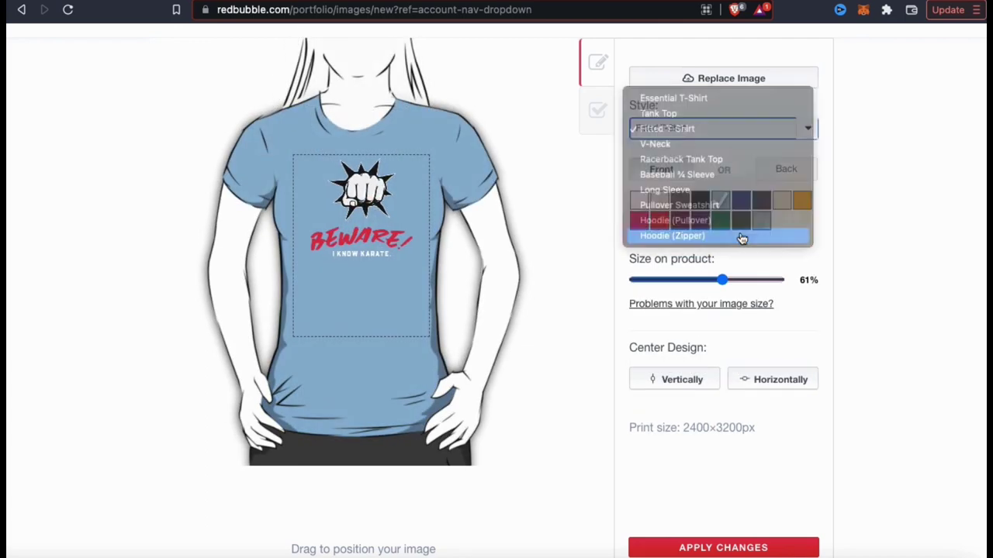
{"action": "left_click", "coordinate": [698, 219]}
{"action": "left_click", "coordinate": [737, 259]}
{"action": "left_click", "coordinate": [679, 200]}
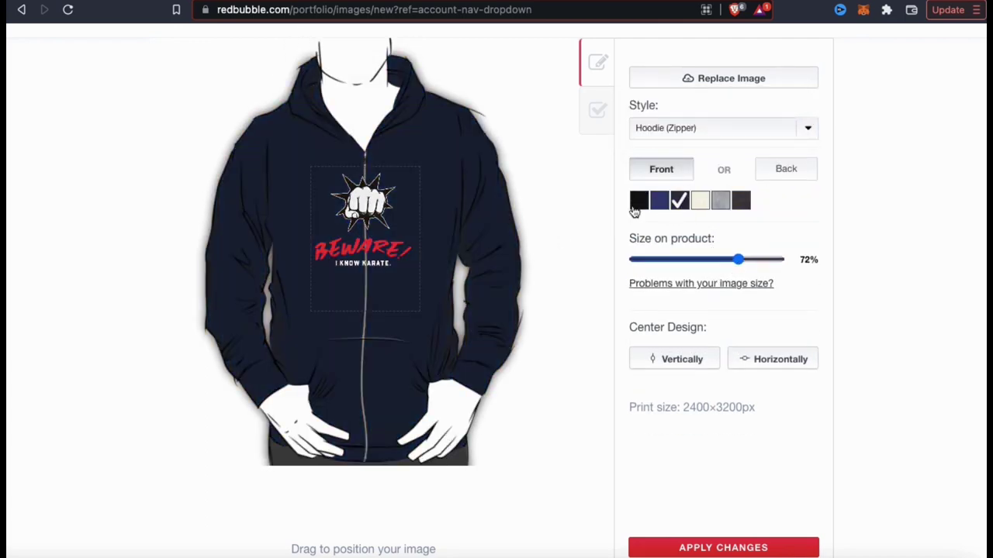
{"action": "left_click", "coordinate": [776, 358]}
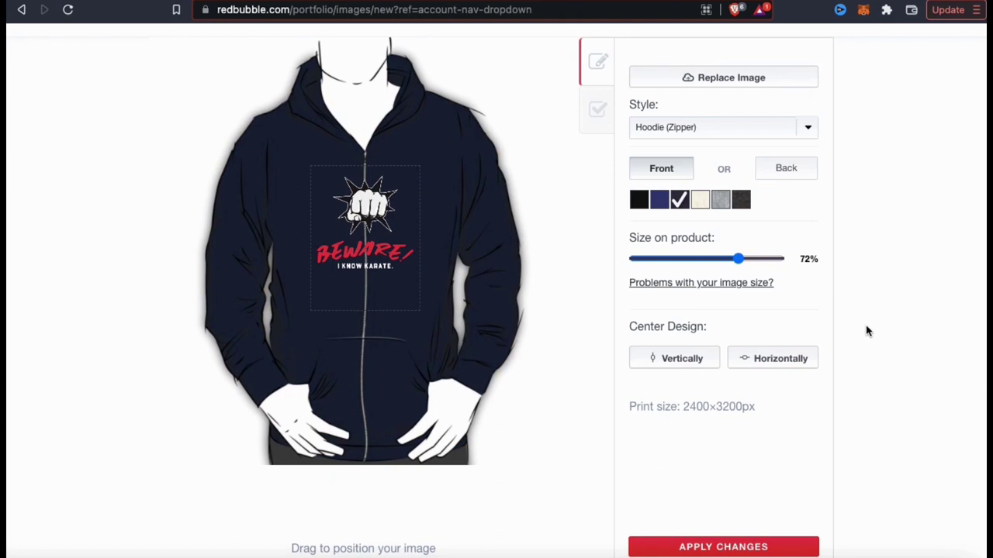
{"action": "scroll", "coordinate": [867, 331], "scroll_direction": "down", "scroll_amount": 2}
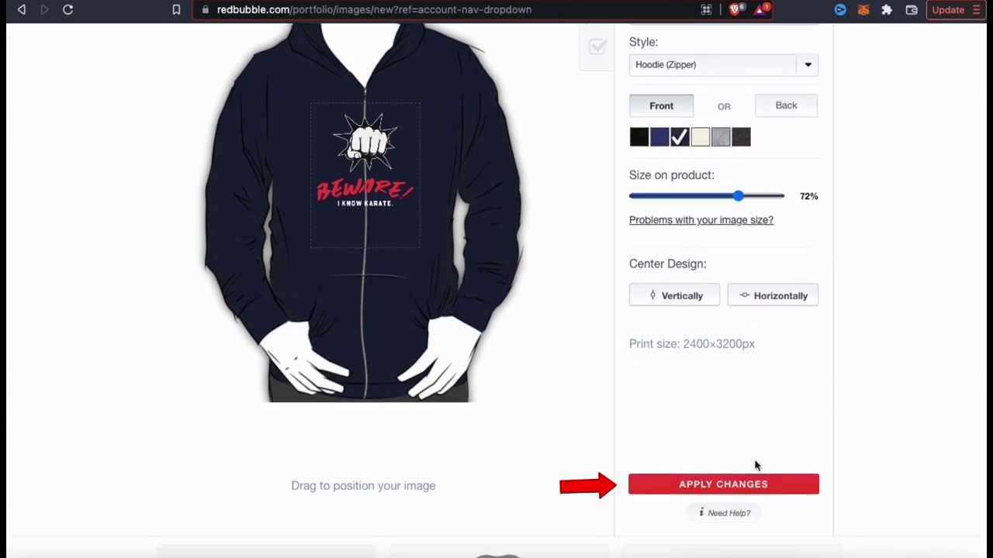
{"action": "left_click", "coordinate": [718, 485]}
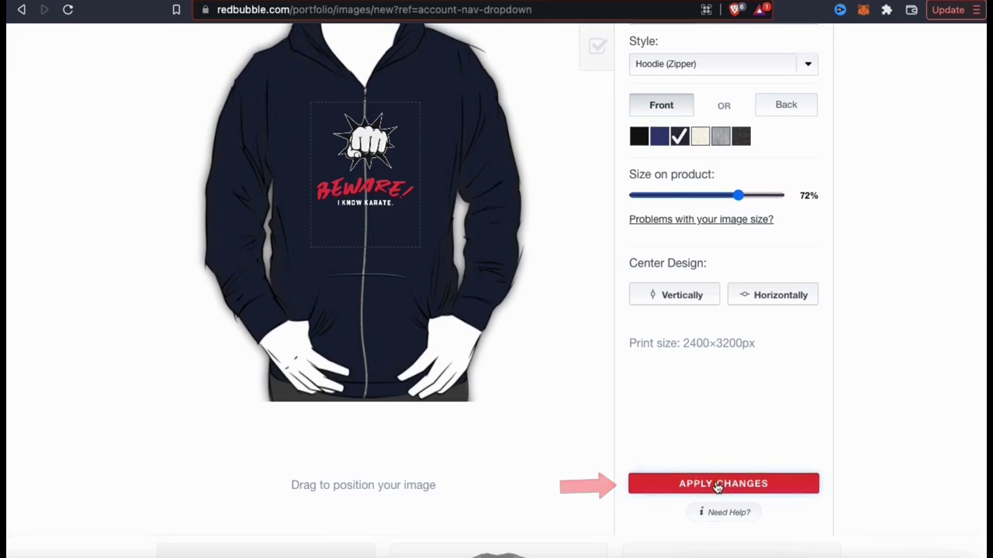
Open Large Print Clothing for editing, scale its design to 77% and place it high on the chest, centered horizontally
{"action": "scroll", "coordinate": [849, 411], "scroll_direction": "up", "scroll_amount": 5}
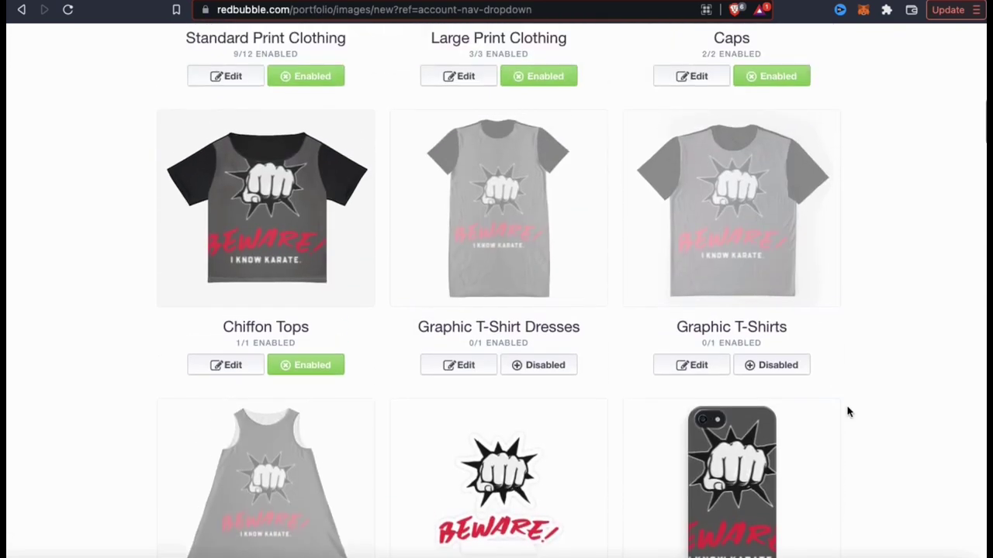
{"action": "scroll", "coordinate": [849, 411], "scroll_direction": "up", "scroll_amount": 1}
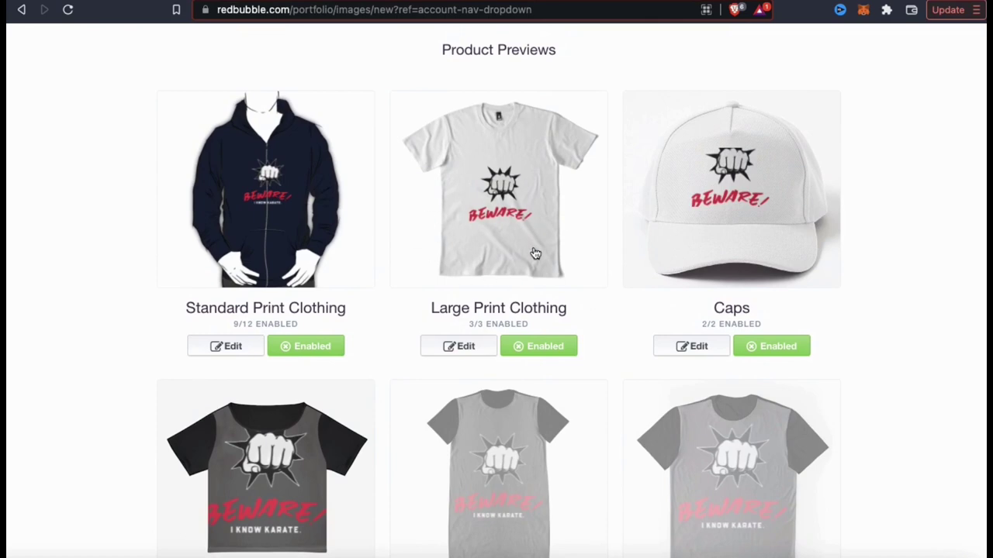
{"action": "left_click", "coordinate": [464, 348]}
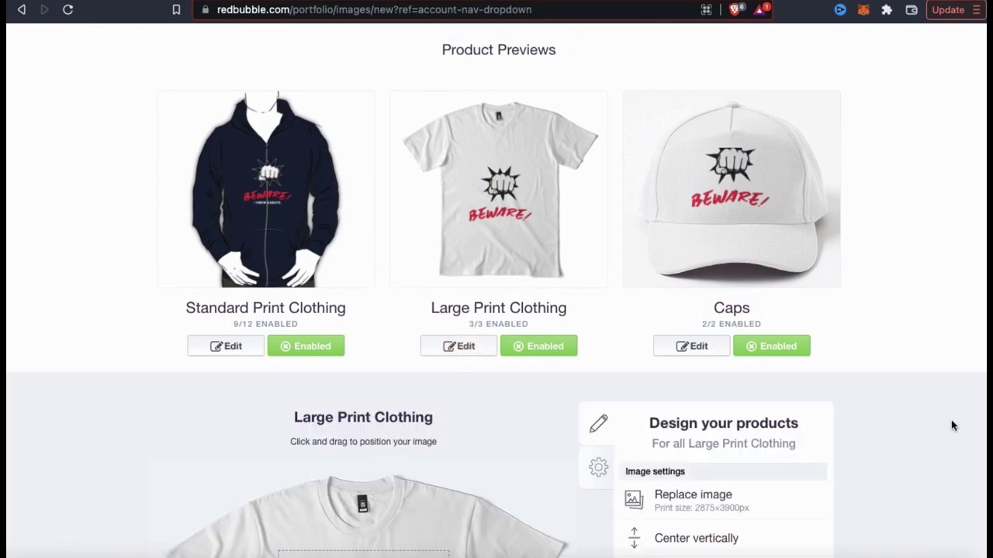
{"action": "scroll", "coordinate": [952, 422], "scroll_direction": "down", "scroll_amount": 4}
{"action": "scroll", "coordinate": [952, 425], "scroll_direction": "down", "scroll_amount": 1}
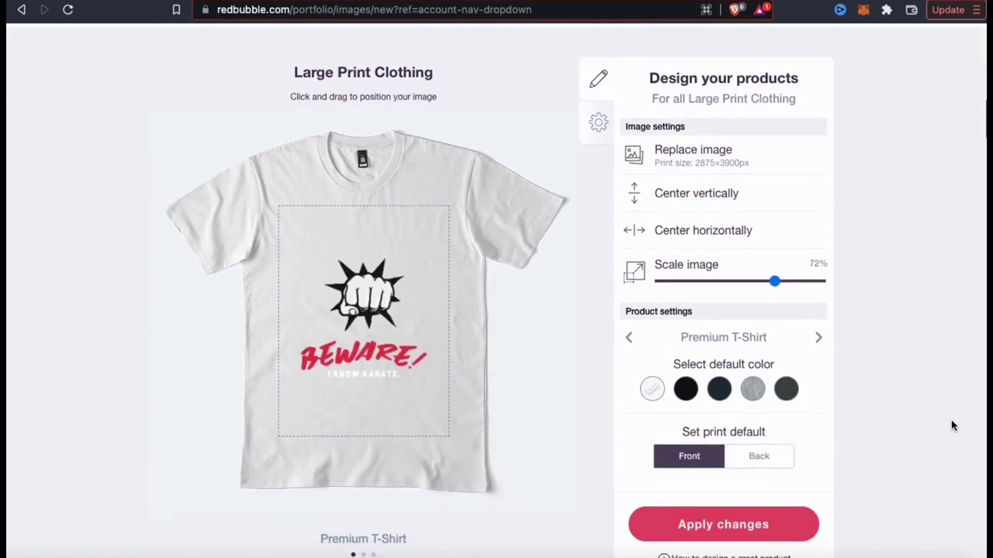
{"action": "left_click_drag", "start_coordinate": [775, 282], "coordinate": [782, 280]}
{"action": "left_click_drag", "start_coordinate": [389, 314], "coordinate": [395, 285]}
{"action": "left_click", "coordinate": [722, 228]}
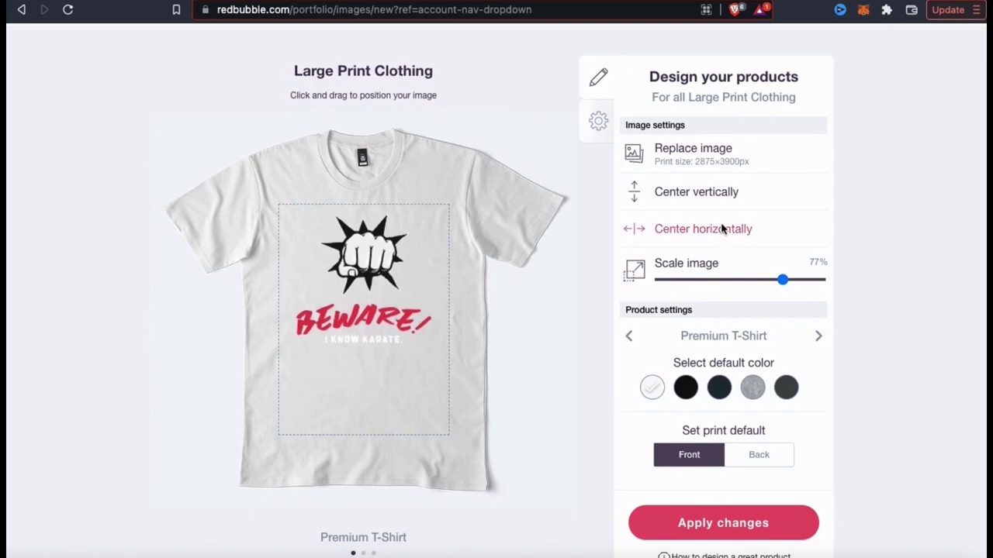
Set the Premium T-Shirt's default color to grey and preview the back print before returning the default to the front
{"action": "left_click", "coordinate": [752, 388]}
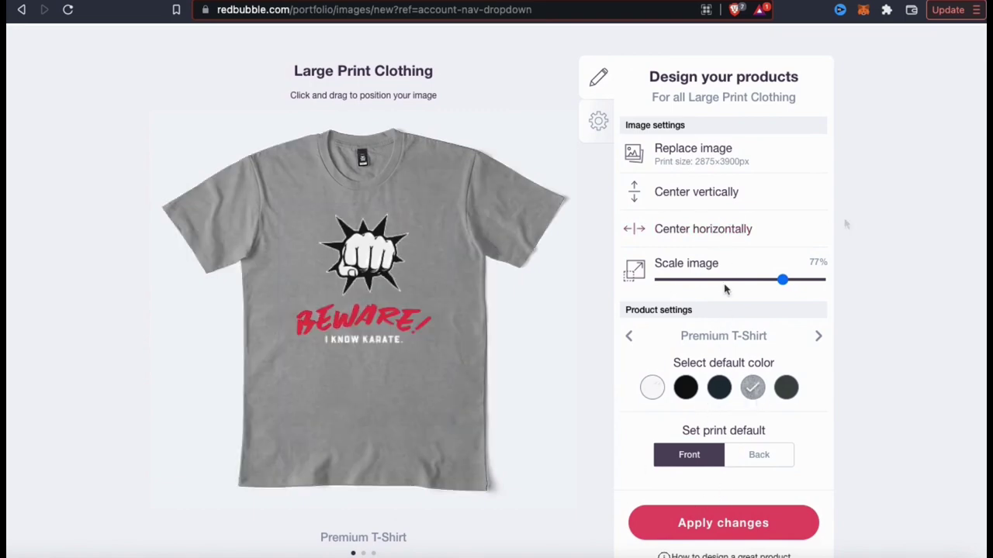
{"action": "left_click", "coordinate": [760, 462]}
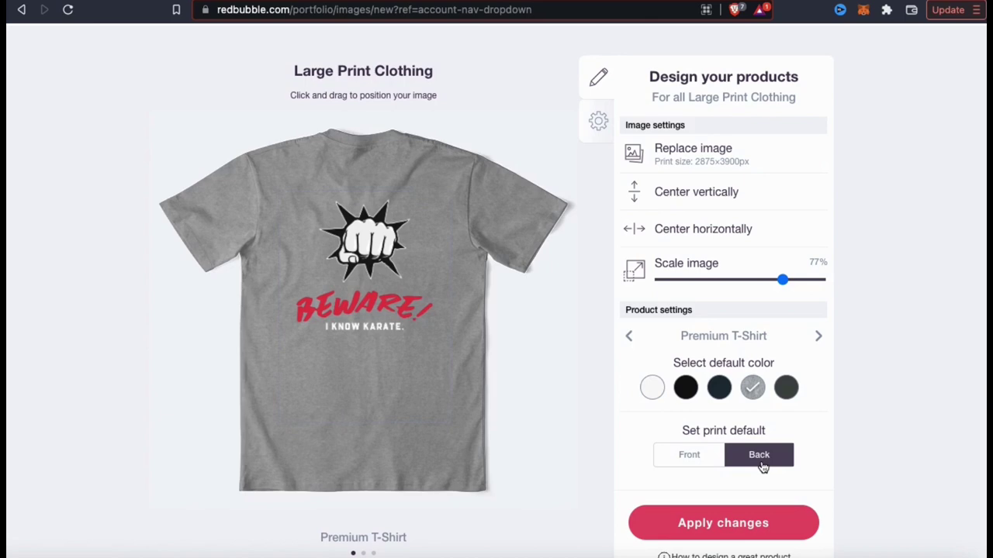
{"action": "left_click", "coordinate": [672, 461]}
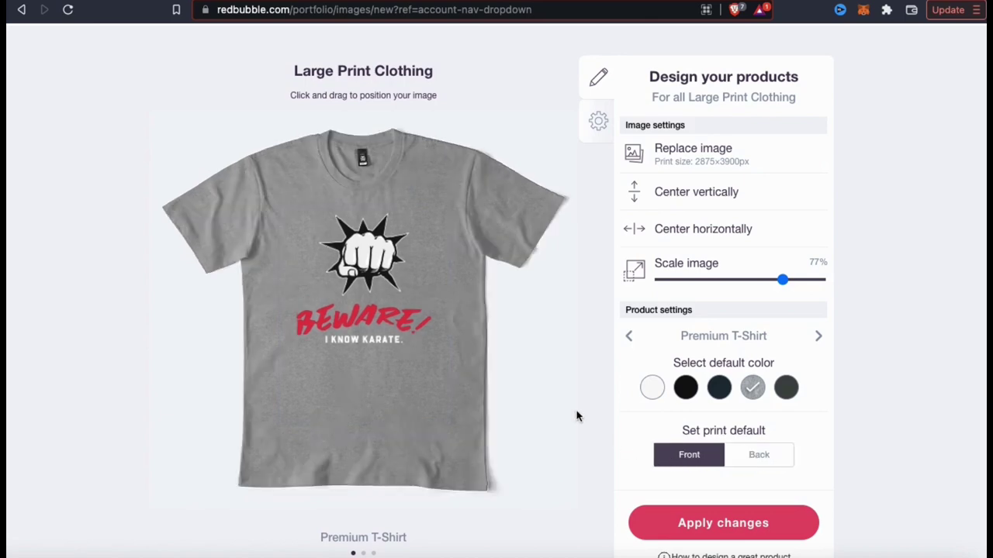
Disable and re-enable the Premium T-Shirt's availability, set its markup to 25%, and return to the design settings
{"action": "left_click", "coordinate": [598, 120]}
{"action": "left_click", "coordinate": [627, 152]}
{"action": "left_click", "coordinate": [627, 152]}
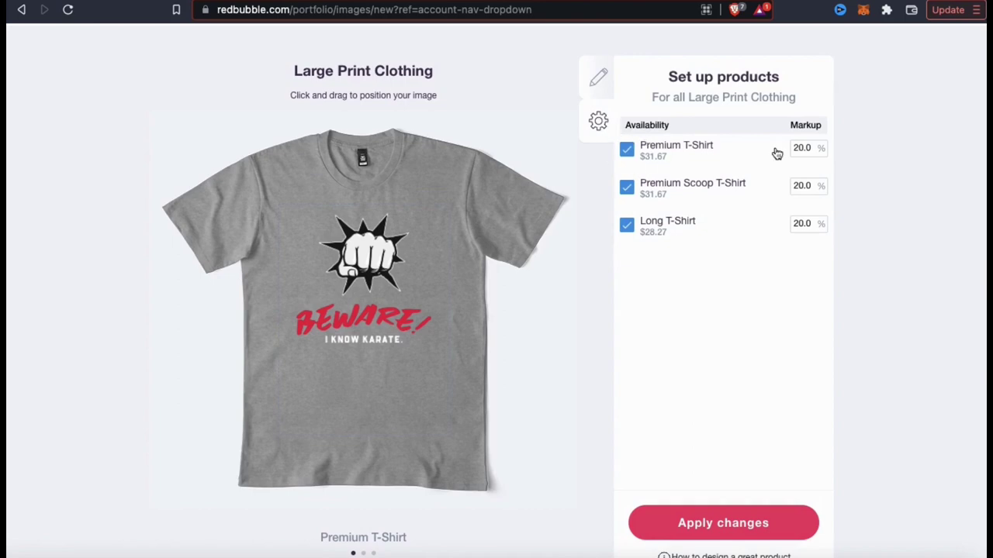
{"action": "left_click", "coordinate": [804, 147]}
{"action": "key", "text": "BackSpace"}
{"action": "key", "text": "BackSpace"}
{"action": "key", "text": "BackSpace"}
{"action": "key", "text": "BackSpace"}
{"action": "type", "text": "25"}
{"action": "left_click", "coordinate": [663, 169]}
{"action": "left_click", "coordinate": [597, 87]}
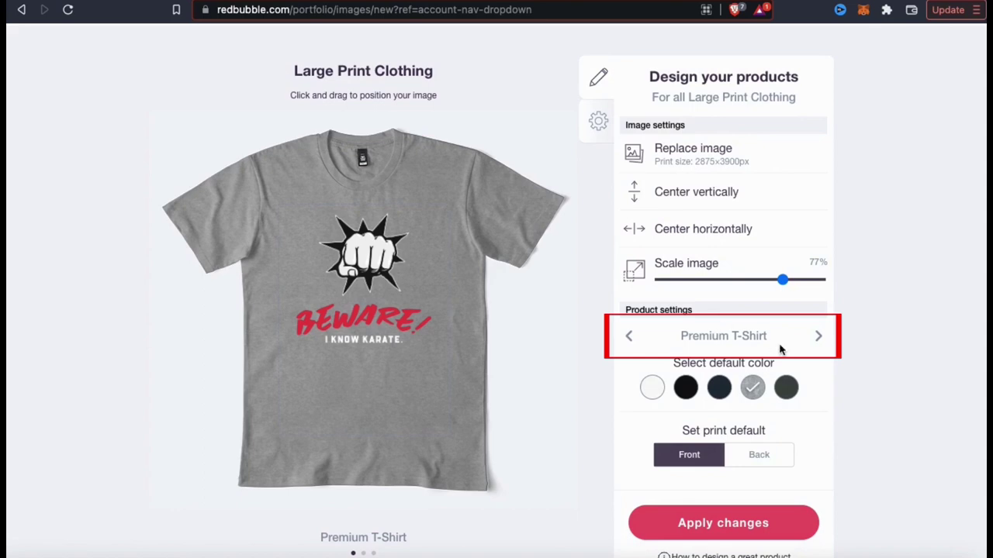
Set the Premium Scoop T-Shirt's default color to charcoal, scale the design to 83% and center it horizontally
{"action": "left_click", "coordinate": [819, 338]}
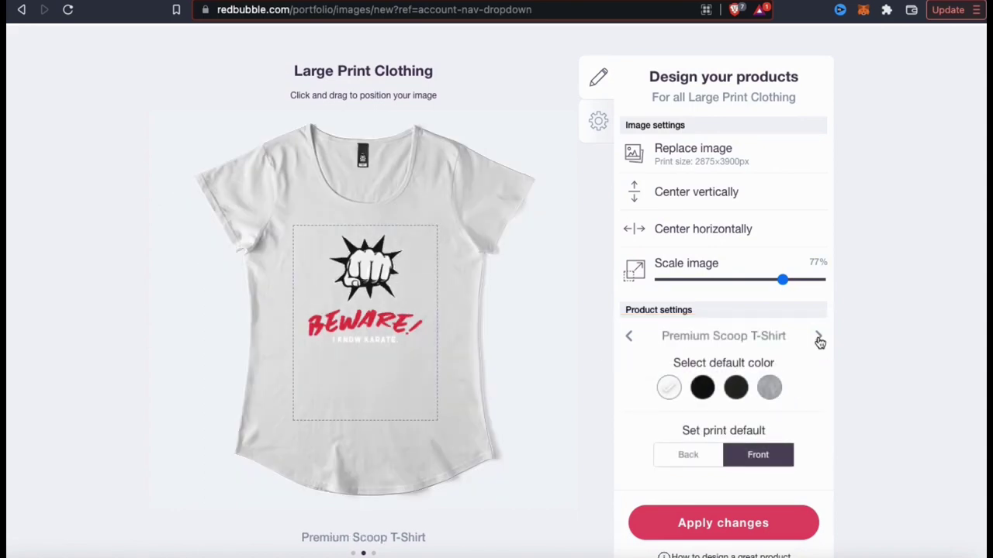
{"action": "left_click", "coordinate": [735, 388]}
{"action": "left_click_drag", "start_coordinate": [783, 279], "coordinate": [791, 280]}
{"action": "left_click", "coordinate": [691, 228]}
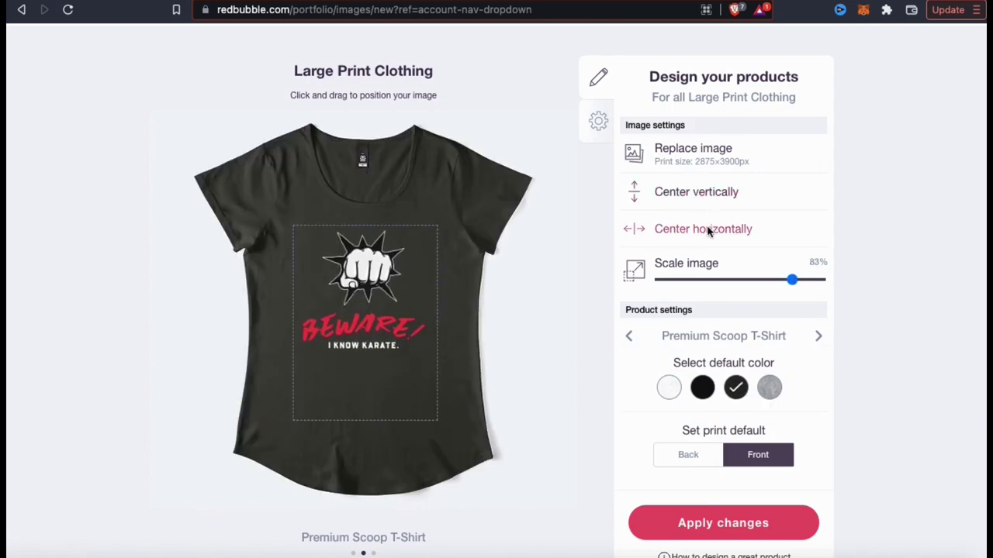
{"action": "left_click", "coordinate": [846, 372]}
Set the Long T-Shirt's default color to black and apply the Large Print Clothing changes
{"action": "left_click", "coordinate": [818, 336]}
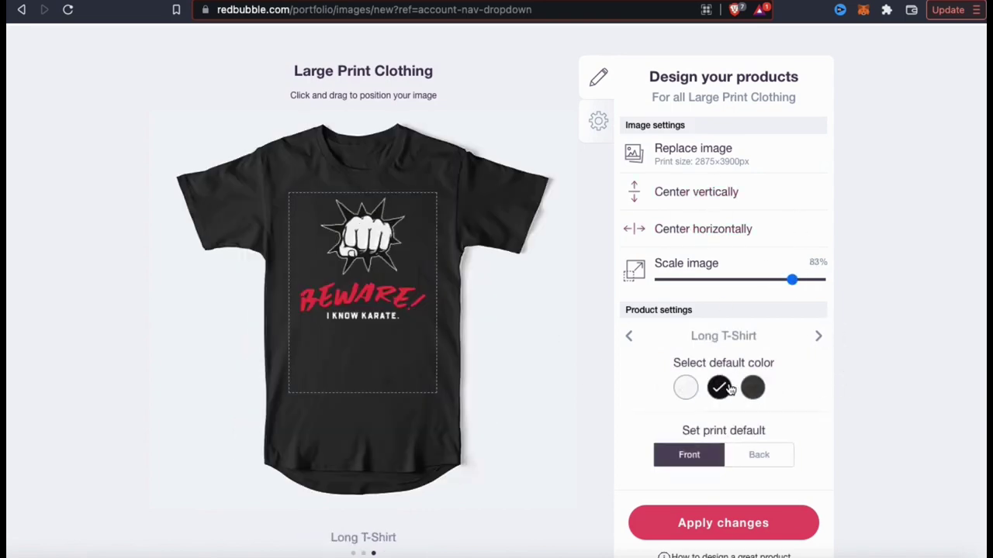
{"action": "left_click", "coordinate": [611, 426]}
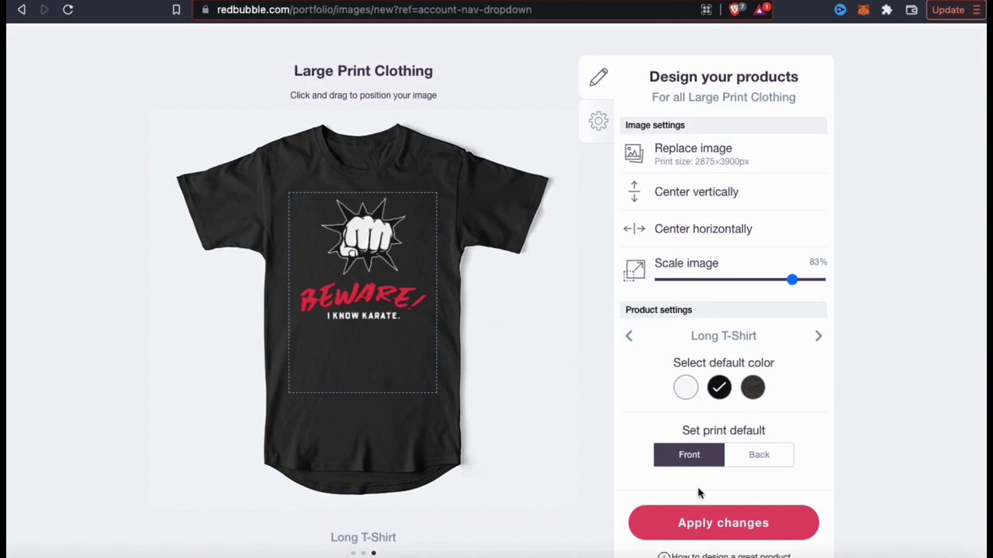
{"action": "left_click", "coordinate": [733, 531]}
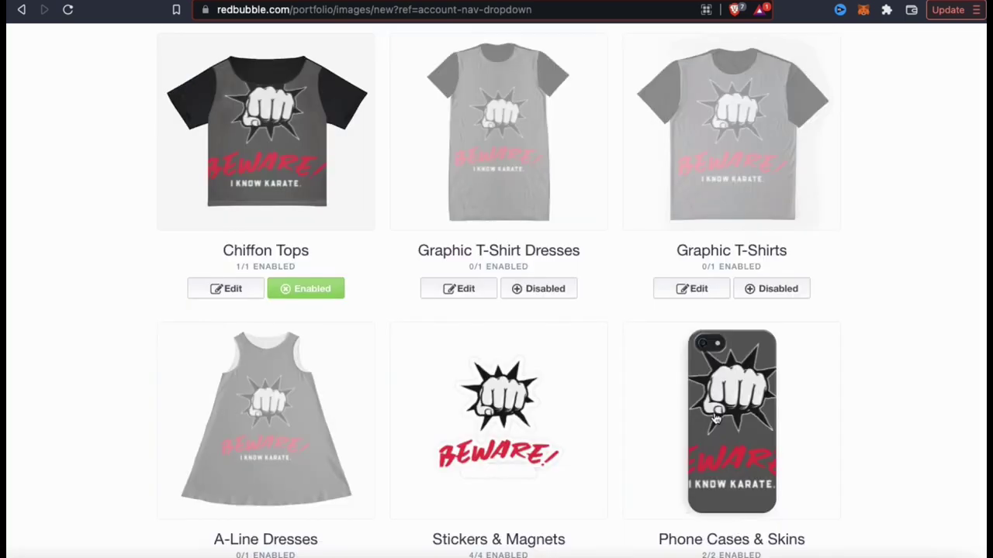
Open the Caps settings for editing, scale the design to 34% and center it horizontally
{"action": "scroll", "coordinate": [715, 418], "scroll_direction": "up", "scroll_amount": 5}
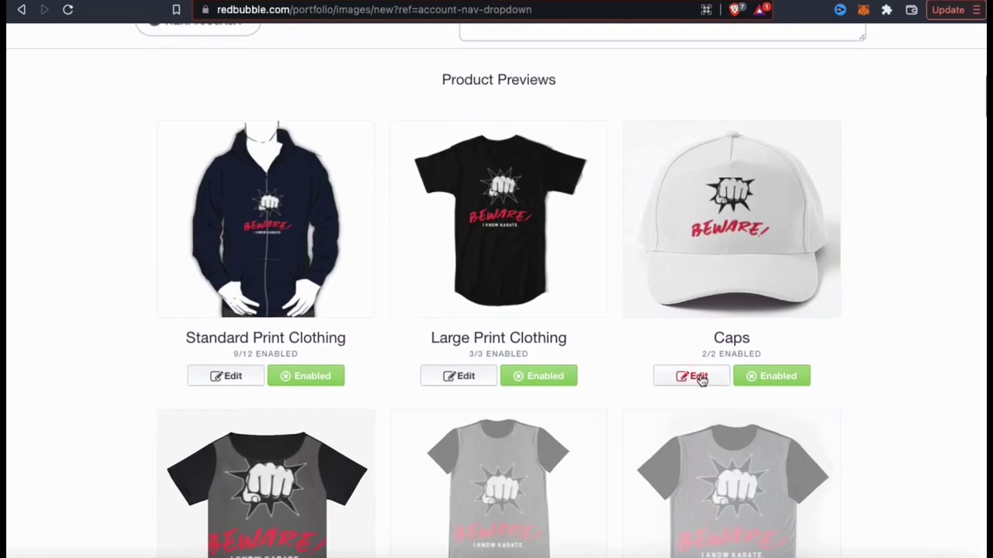
{"action": "left_click", "coordinate": [699, 377]}
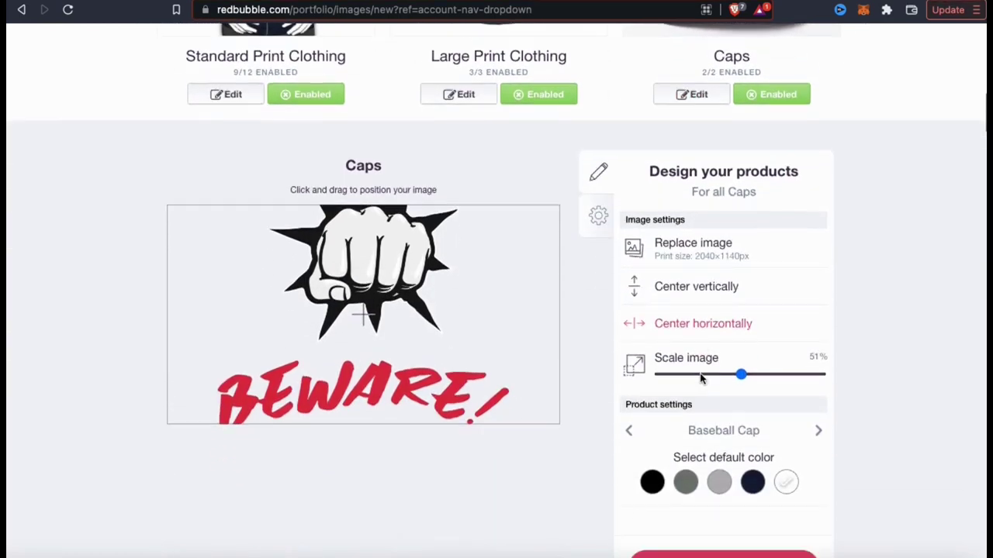
{"action": "left_click_drag", "start_coordinate": [739, 376], "coordinate": [715, 377]}
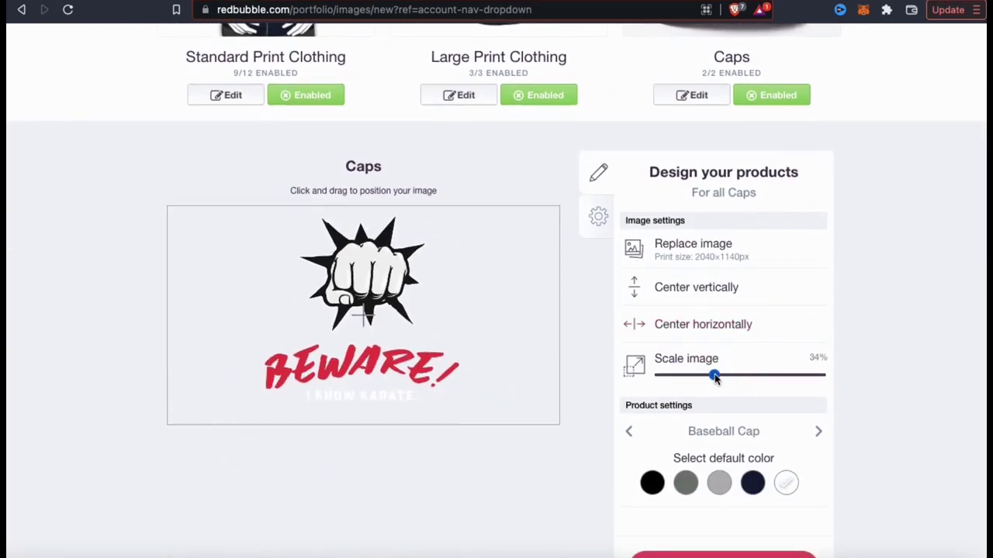
{"action": "left_click", "coordinate": [713, 324]}
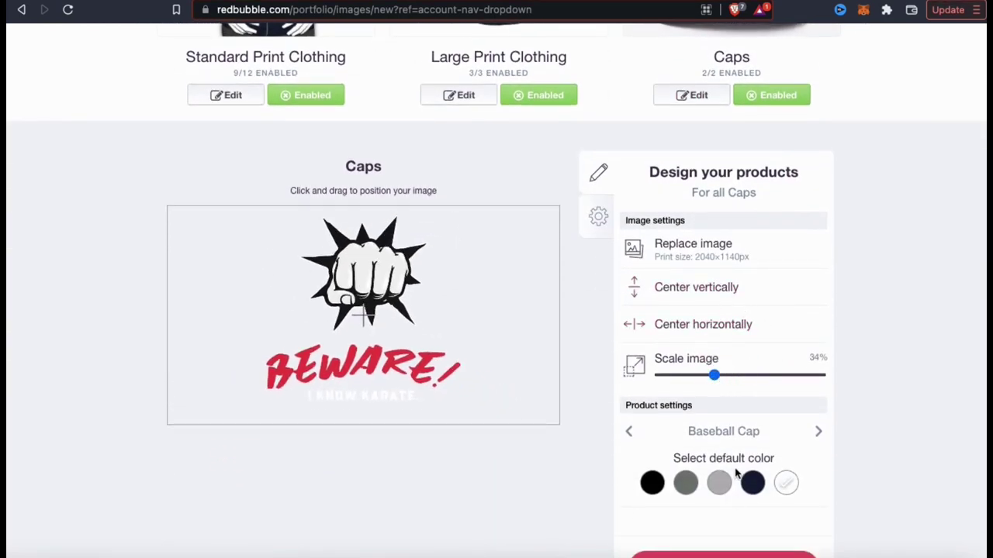
Set the Baseball Cap's default color to navy and check the updated caps preview
{"action": "left_click", "coordinate": [752, 482]}
{"action": "scroll", "coordinate": [791, 415], "scroll_direction": "up", "scroll_amount": 1}
{"action": "scroll", "coordinate": [791, 415], "scroll_direction": "up", "scroll_amount": 3}
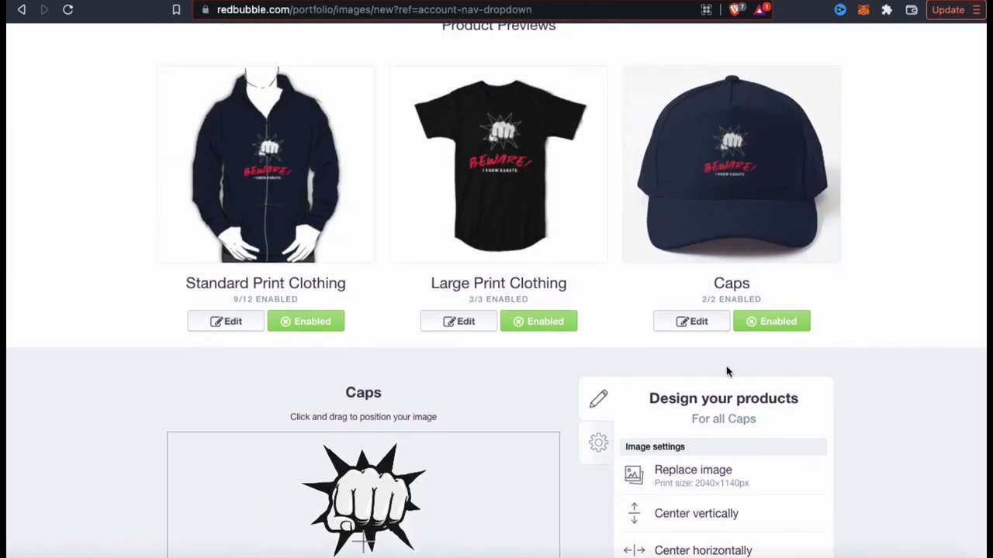
Close the Caps settings and scale the design on Phone Cases & Skins to 23%
{"action": "left_click", "coordinate": [693, 323]}
{"action": "left_click", "coordinate": [865, 366]}
{"action": "scroll", "coordinate": [862, 362], "scroll_direction": "down", "scroll_amount": 4}
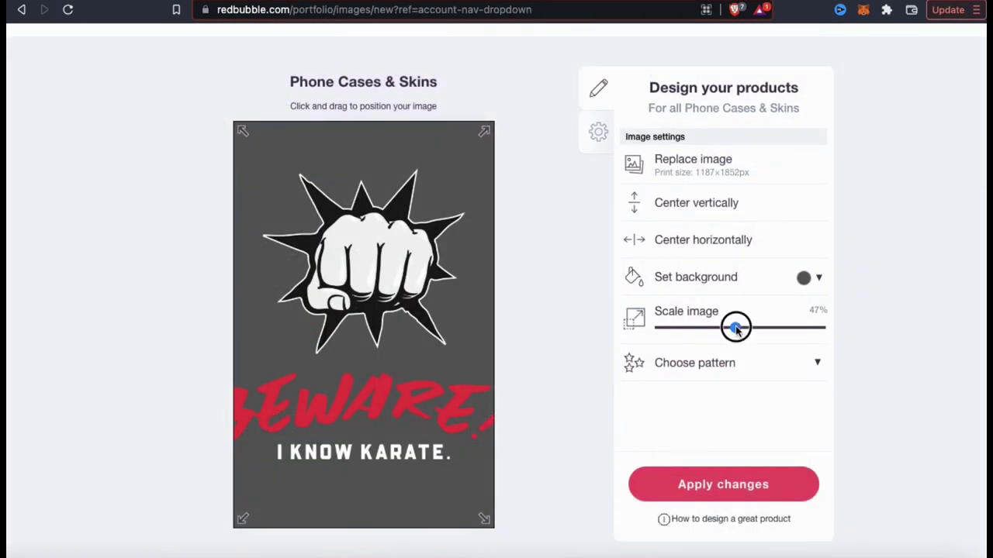
{"action": "left_click_drag", "start_coordinate": [735, 327], "coordinate": [696, 328]}
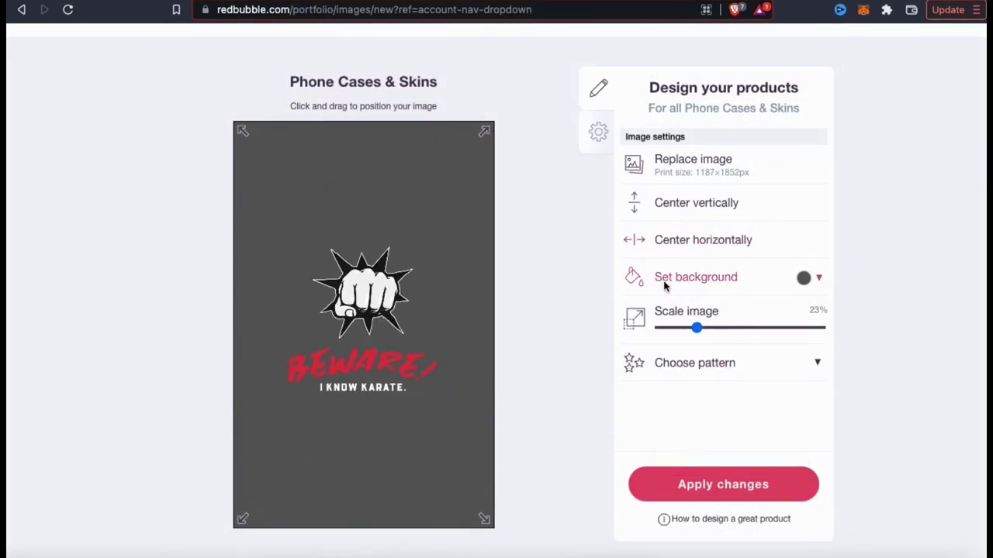
{"action": "scroll", "coordinate": [632, 281], "scroll_direction": "up", "scroll_amount": 3}
{"action": "scroll", "coordinate": [661, 288], "scroll_direction": "up", "scroll_amount": 2}
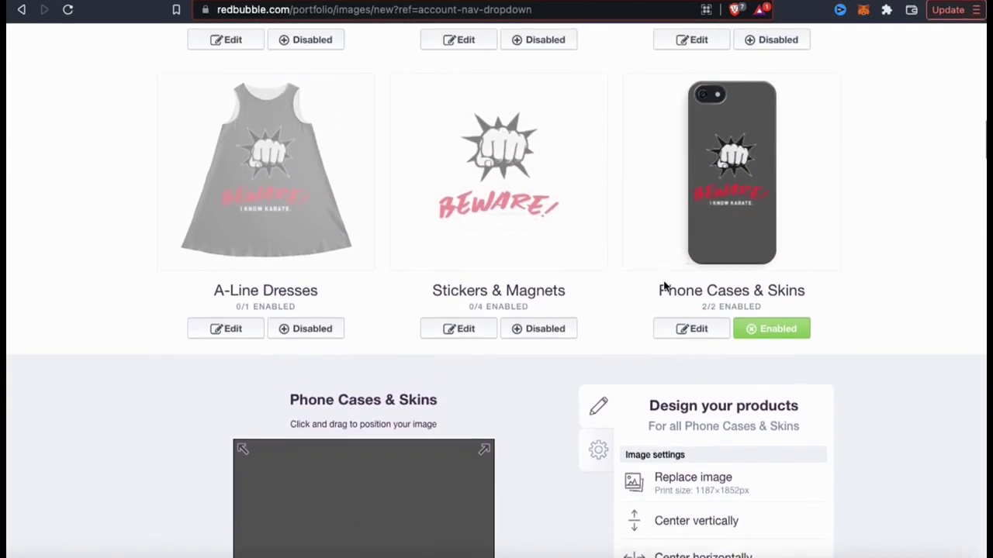
{"action": "scroll", "coordinate": [660, 284], "scroll_direction": "down", "scroll_amount": 3}
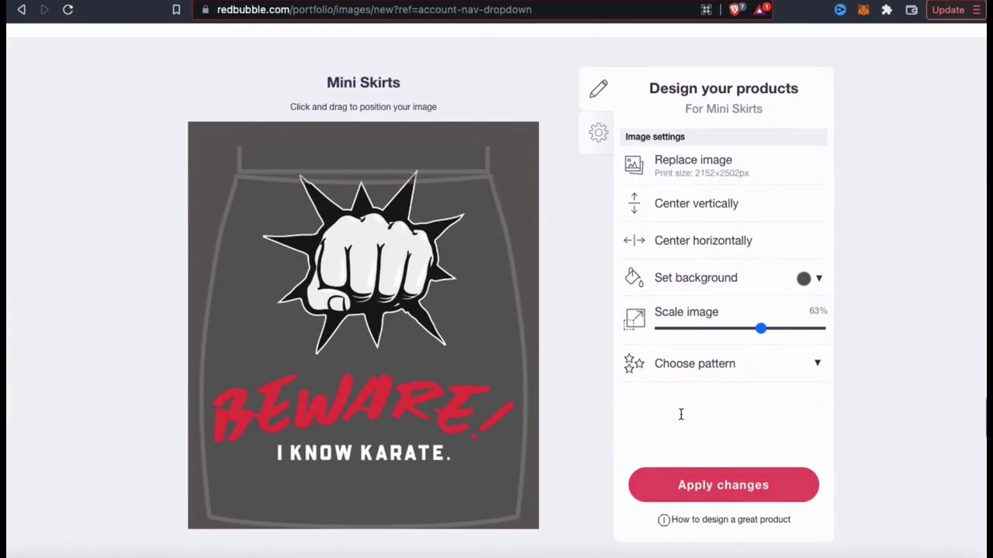
Scale the Mini Skirts design to 52%, center it horizontally and apply the changes
{"action": "left_click_drag", "start_coordinate": [760, 322], "coordinate": [743, 321]}
{"action": "left_click", "coordinate": [684, 238]}
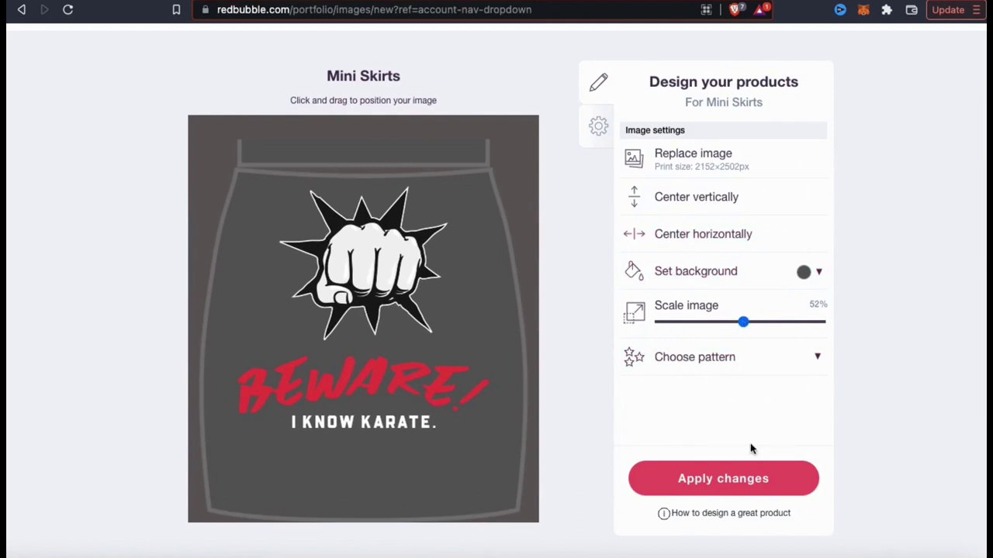
{"action": "left_click", "coordinate": [725, 479]}
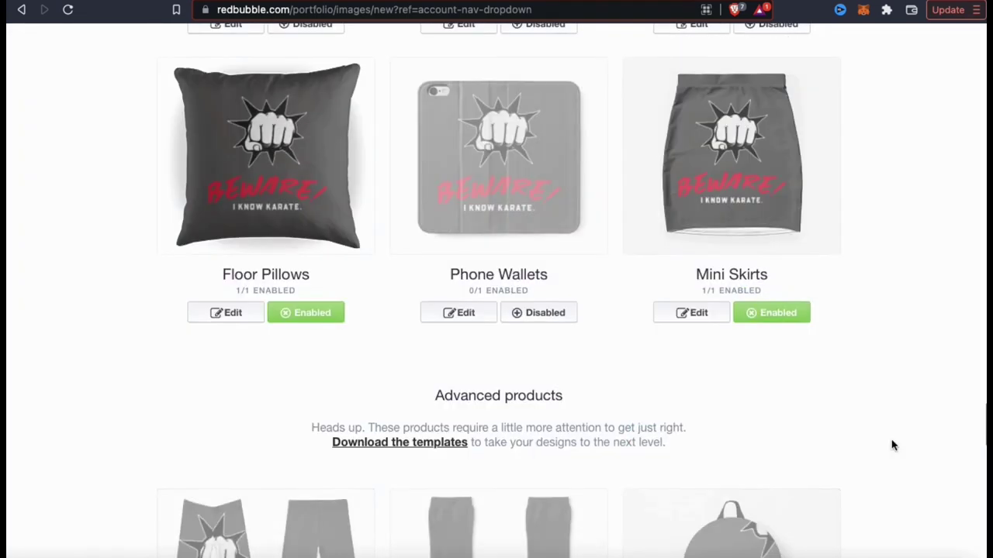
Review the advanced products and the media and collections sections of the upload form
{"action": "scroll", "coordinate": [892, 445], "scroll_direction": "down", "scroll_amount": 5}
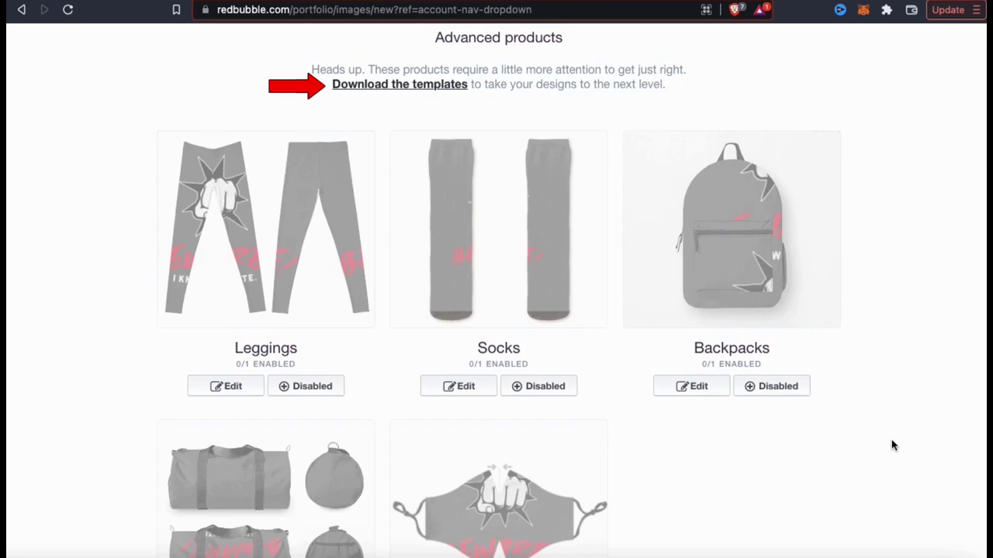
{"action": "scroll", "coordinate": [893, 445], "scroll_direction": "down", "scroll_amount": 3}
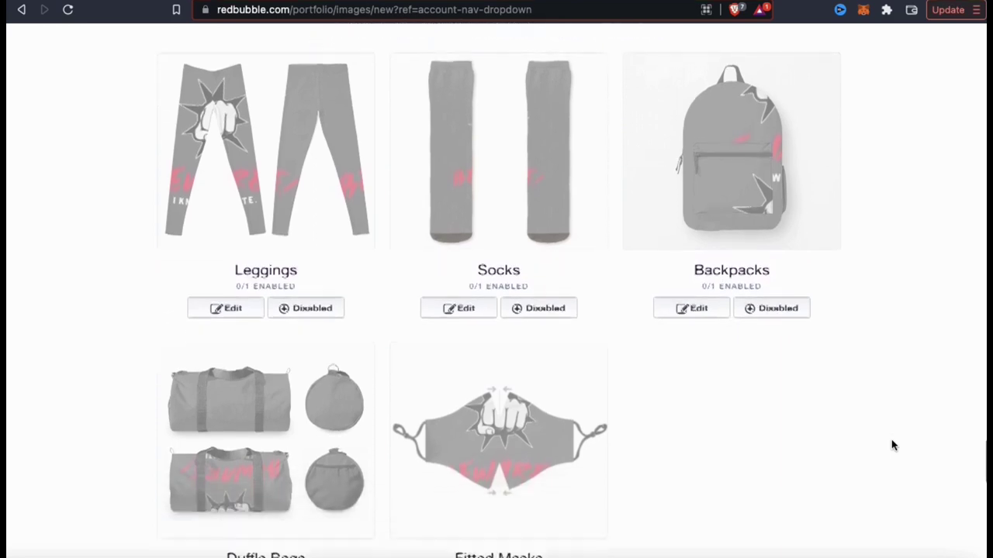
{"action": "scroll", "coordinate": [893, 445], "scroll_direction": "down", "scroll_amount": 6}
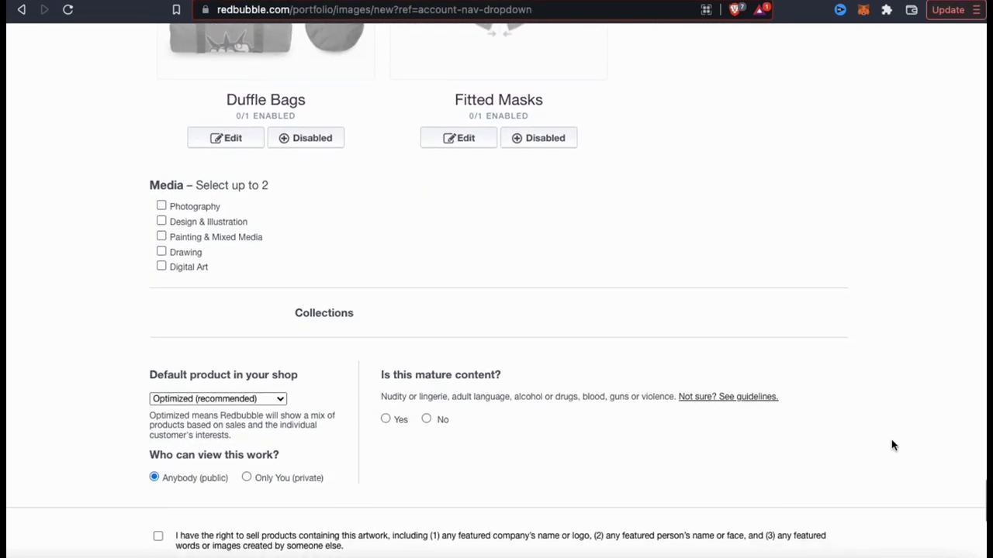
{"action": "scroll", "coordinate": [893, 445], "scroll_direction": "down", "scroll_amount": 1}
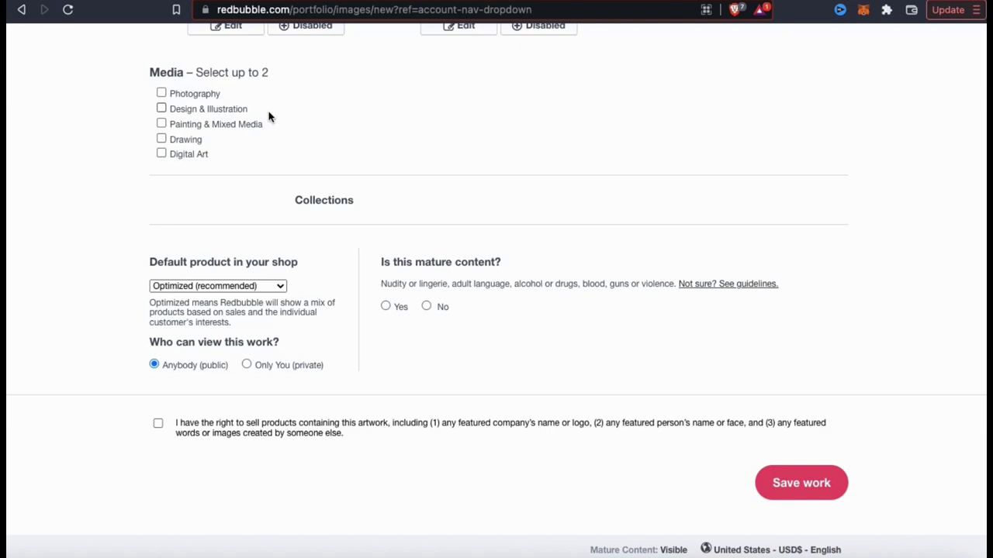
{"action": "left_click_drag", "start_coordinate": [295, 200], "coordinate": [357, 201]}
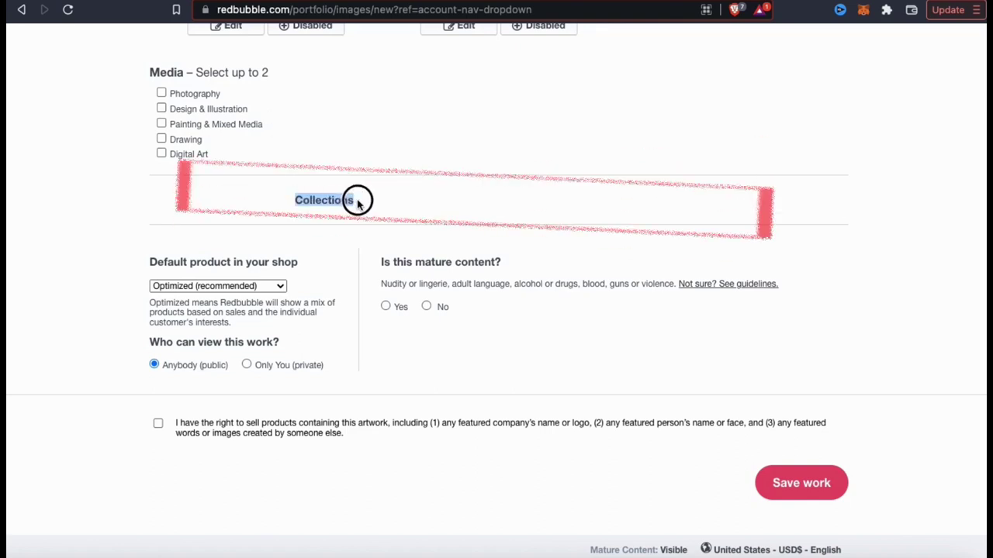
{"action": "left_click", "coordinate": [403, 215]}
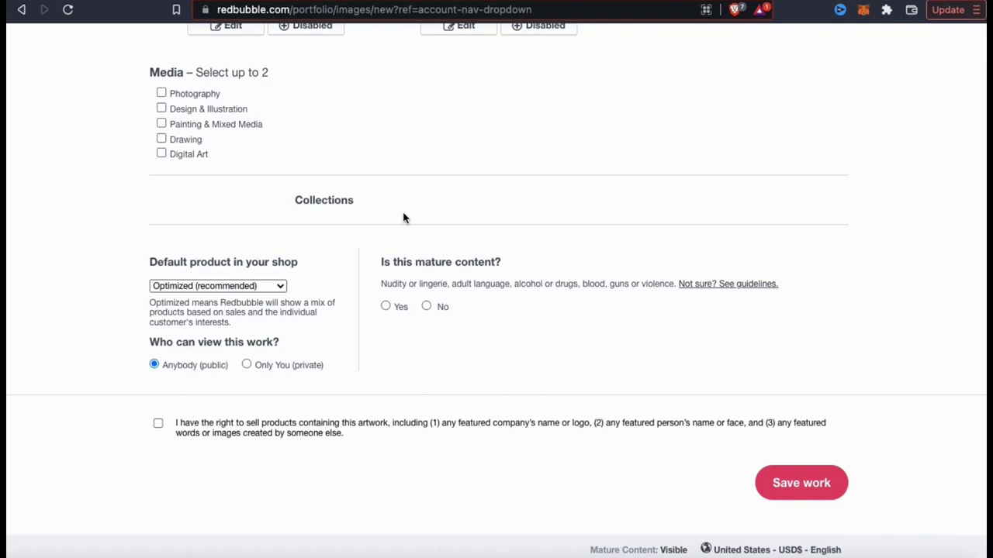
Set the default product in the shop to Active T-Shirt
{"action": "left_click", "coordinate": [281, 287]}
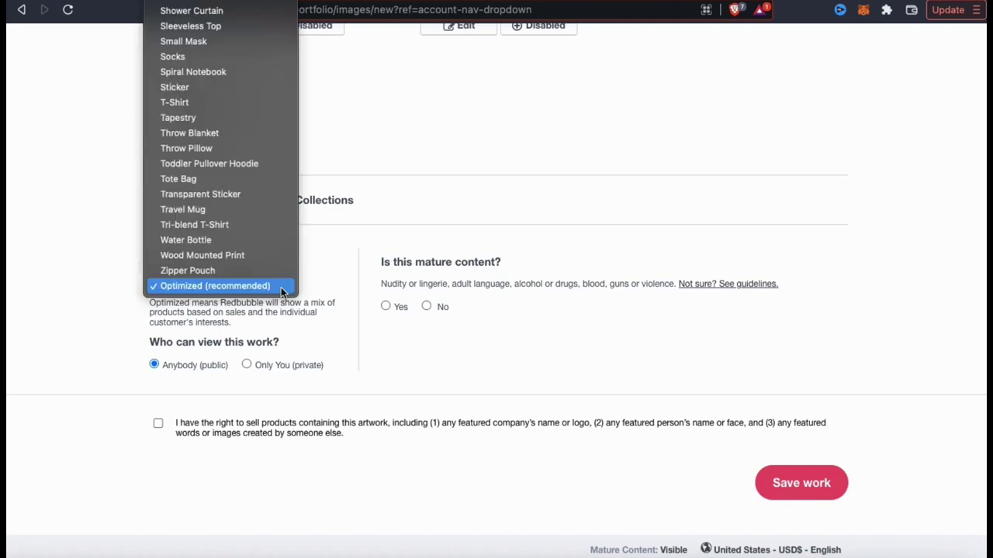
{"action": "scroll", "coordinate": [279, 270], "scroll_direction": "up", "scroll_amount": 10}
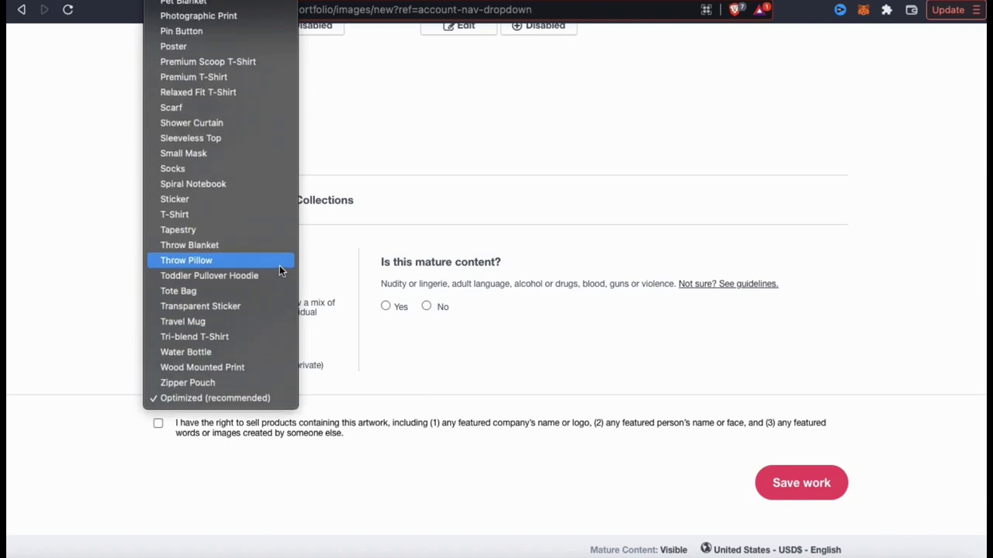
{"action": "scroll", "coordinate": [279, 270], "scroll_direction": "up", "scroll_amount": 15}
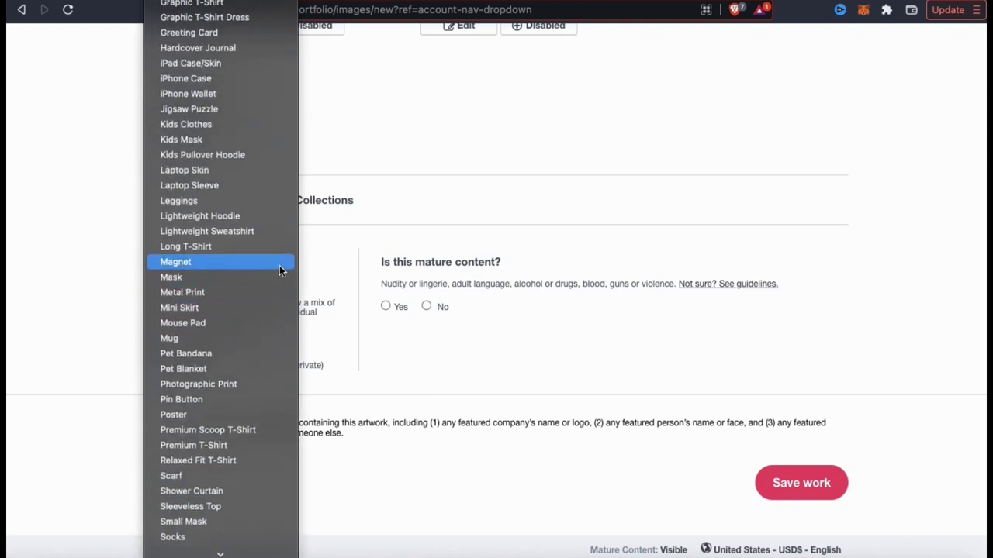
{"action": "scroll", "coordinate": [279, 265], "scroll_direction": "up", "scroll_amount": 4}
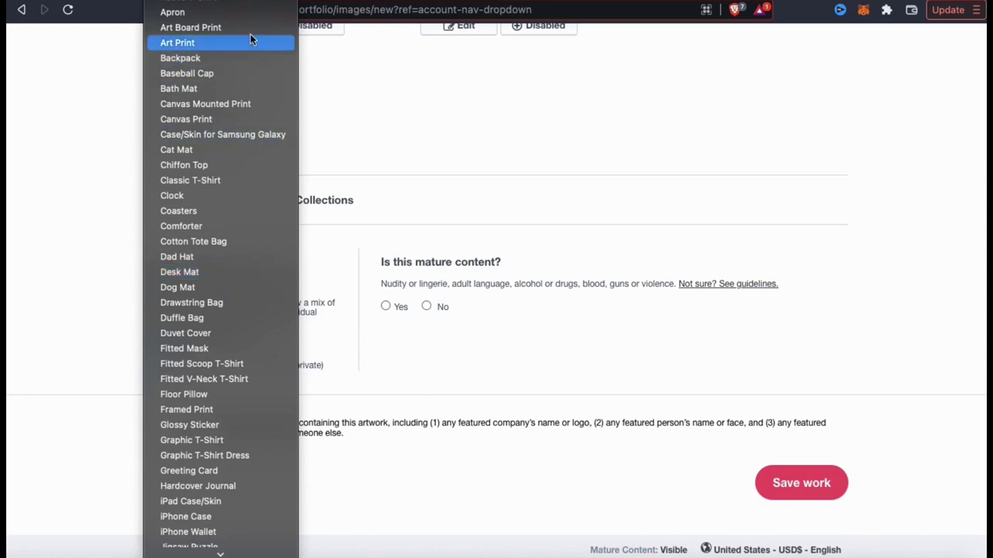
{"action": "left_click", "coordinate": [247, 6]}
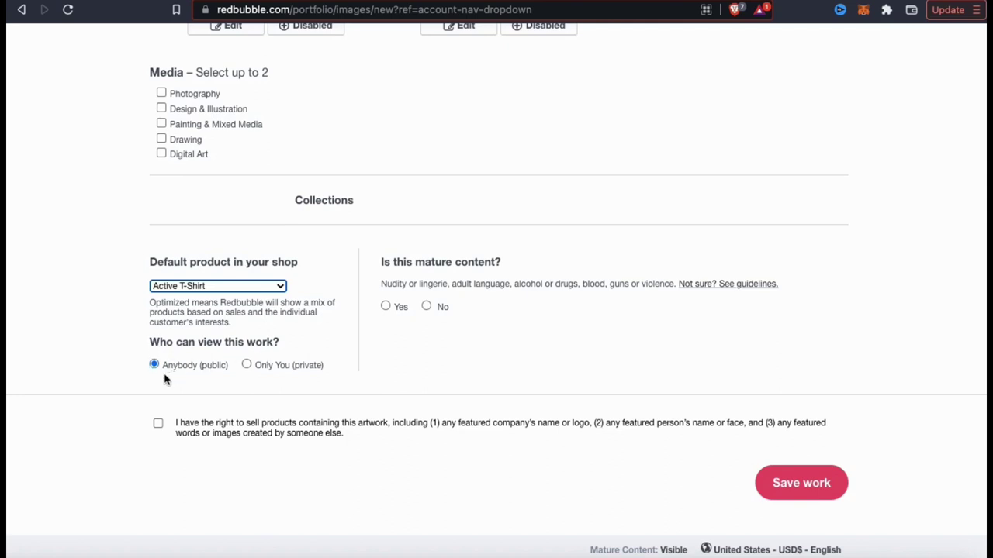
Mark the work as not mature content, confirm the right to sell the artwork, and save the work
{"action": "left_click", "coordinate": [425, 308]}
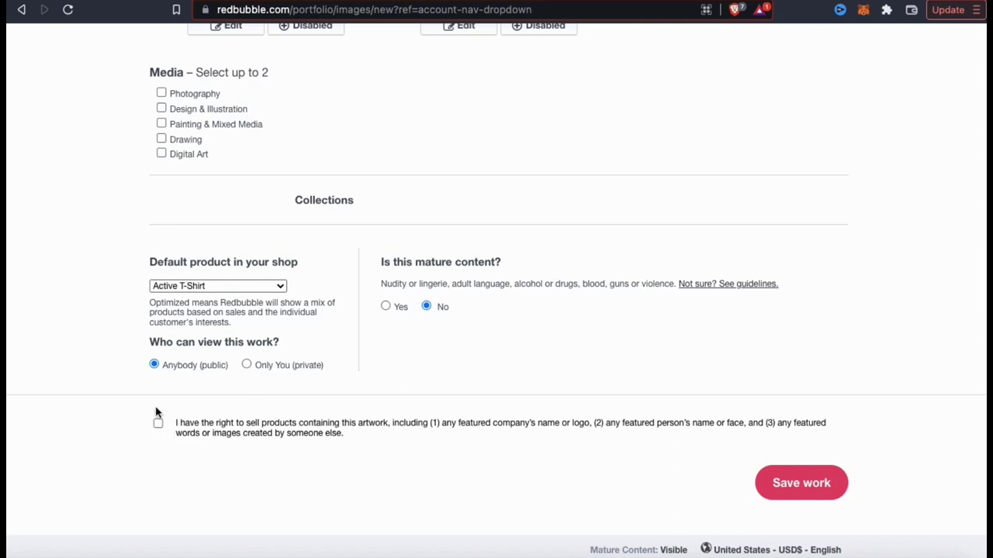
{"action": "left_click", "coordinate": [158, 427]}
{"action": "left_click", "coordinate": [801, 495]}
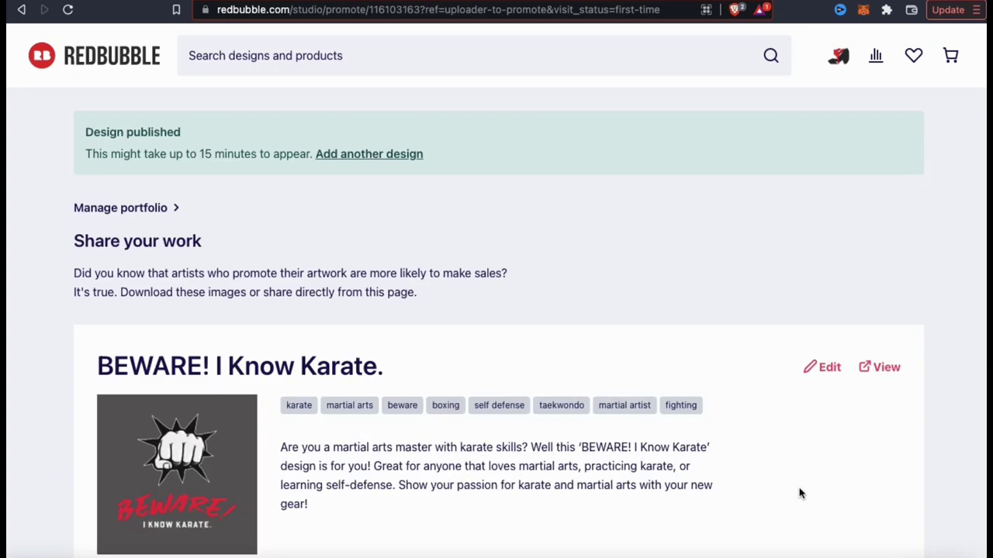
Look over the published design's publication notice and its product previews on the sharing page
{"action": "left_click_drag", "start_coordinate": [311, 156], "coordinate": [208, 147]}
{"action": "left_click", "coordinate": [209, 181]}
{"action": "scroll", "coordinate": [756, 315], "scroll_direction": "down", "scroll_amount": 3}
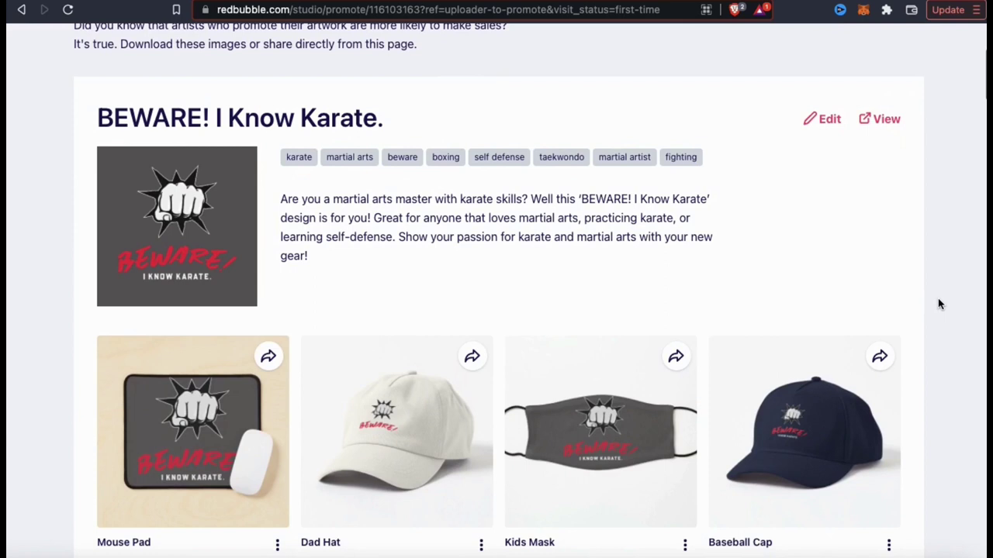
{"action": "scroll", "coordinate": [938, 304], "scroll_direction": "down", "scroll_amount": 3}
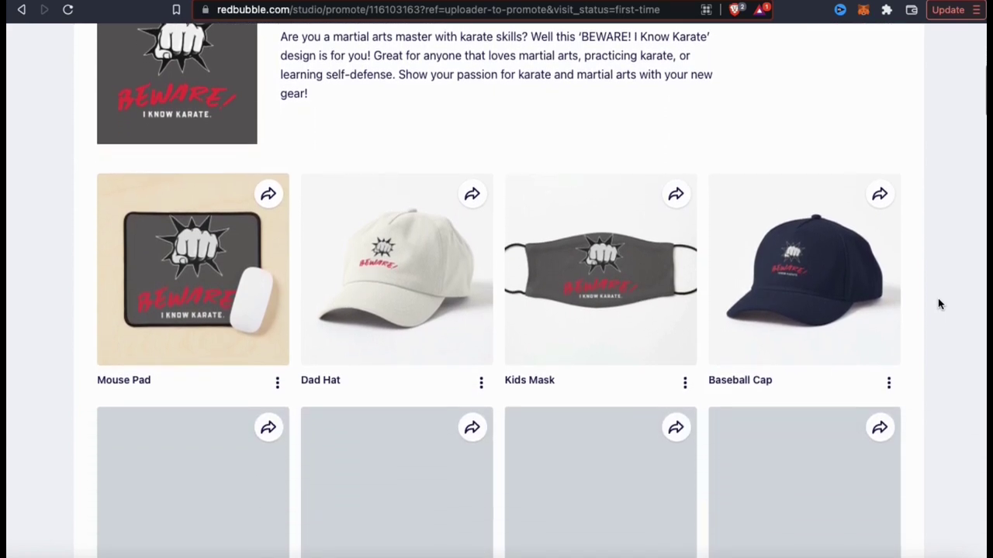
{"action": "scroll", "coordinate": [938, 304], "scroll_direction": "down", "scroll_amount": 1}
{"action": "scroll", "coordinate": [937, 304], "scroll_direction": "down", "scroll_amount": 5}
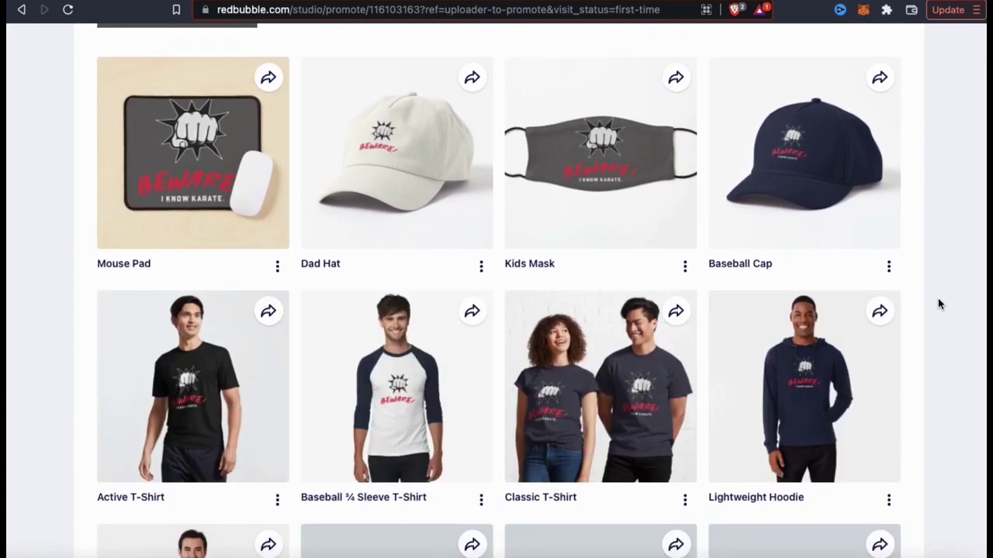
{"action": "scroll", "coordinate": [937, 304], "scroll_direction": "down", "scroll_amount": 8}
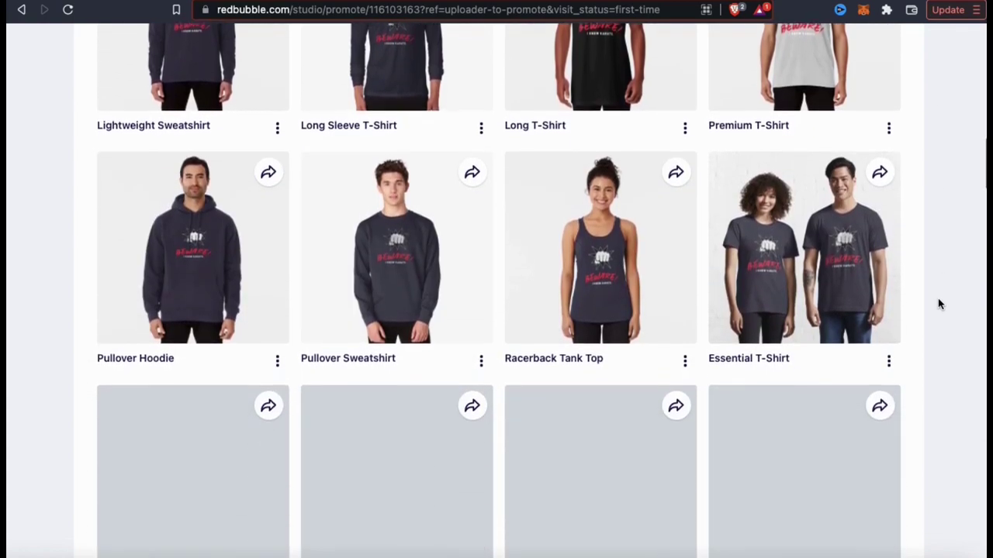
{"action": "scroll", "coordinate": [938, 304], "scroll_direction": "down", "scroll_amount": 4}
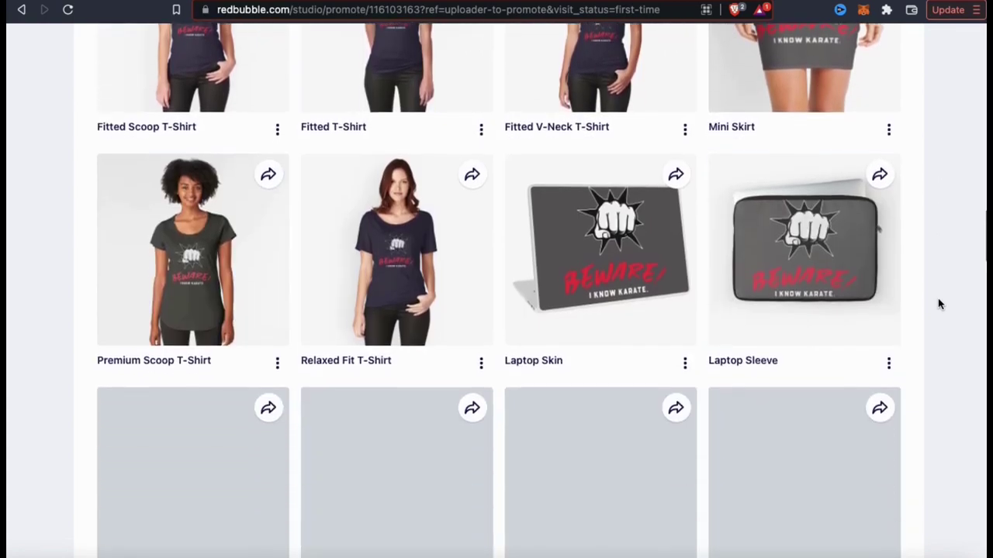
{"action": "scroll", "coordinate": [938, 304], "scroll_direction": "up", "scroll_amount": 10}
{"action": "scroll", "coordinate": [938, 304], "scroll_direction": "up", "scroll_amount": 2}
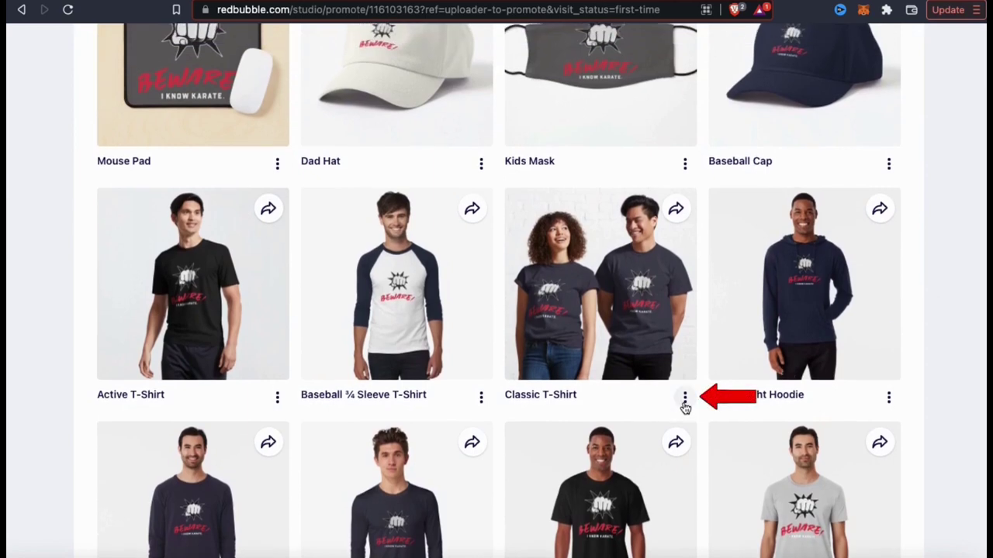
View the product page of the published design's Classic T-Shirt
{"action": "left_click", "coordinate": [685, 398]}
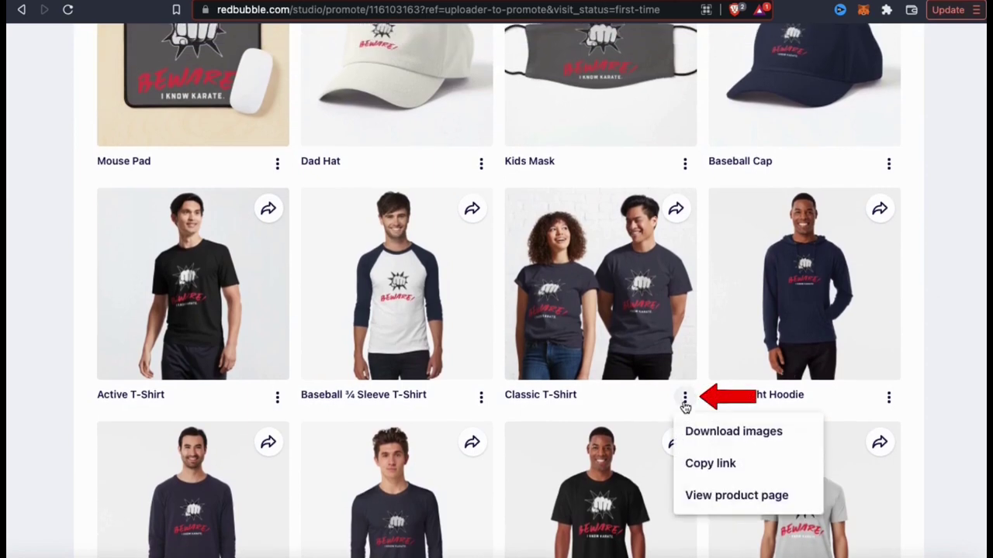
{"action": "left_click", "coordinate": [721, 496]}
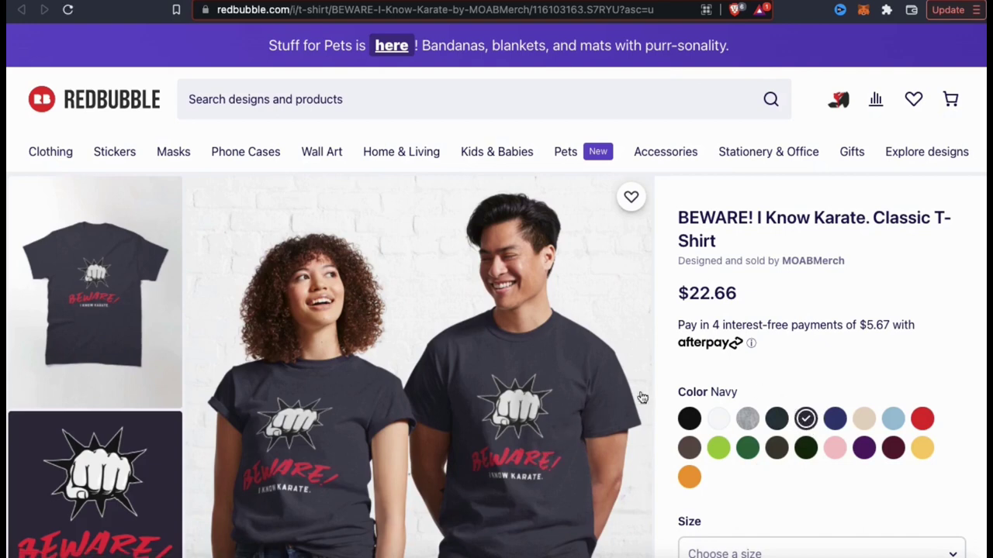
{"action": "scroll", "coordinate": [591, 409], "scroll_direction": "down", "scroll_amount": 1}
View the account's own shop and open the Active T-Shirt listing of the karate design
{"action": "left_click", "coordinate": [837, 74]}
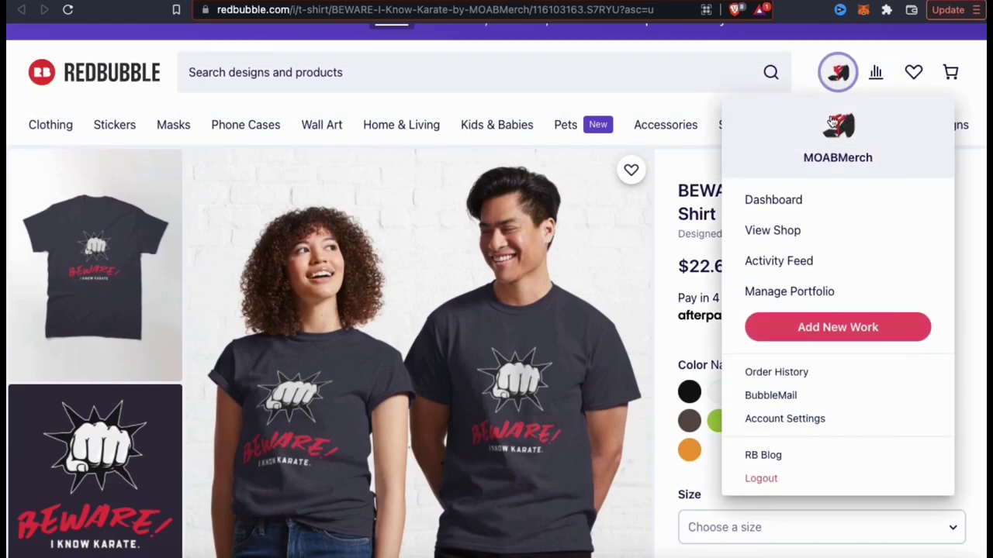
{"action": "left_click", "coordinate": [773, 230]}
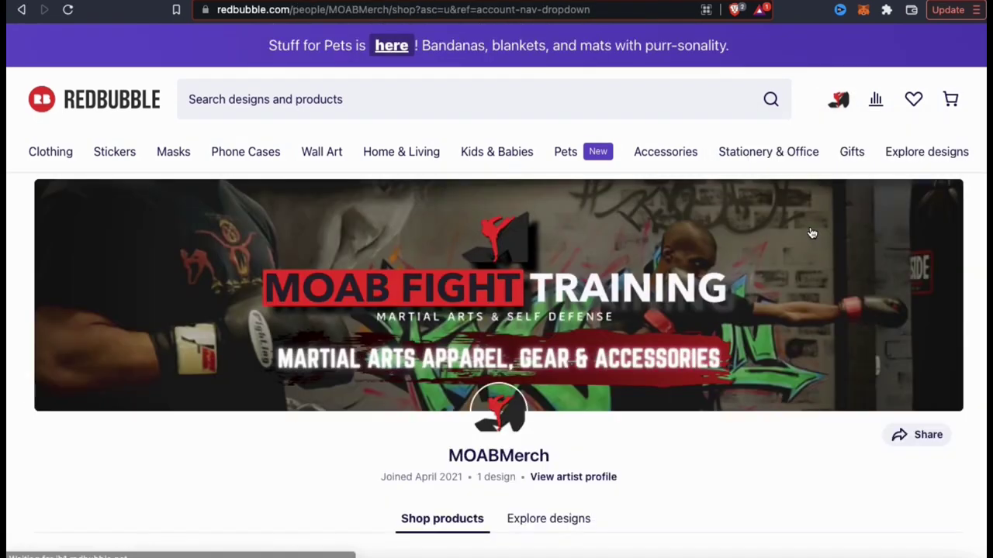
{"action": "scroll", "coordinate": [811, 232], "scroll_direction": "down", "scroll_amount": 4}
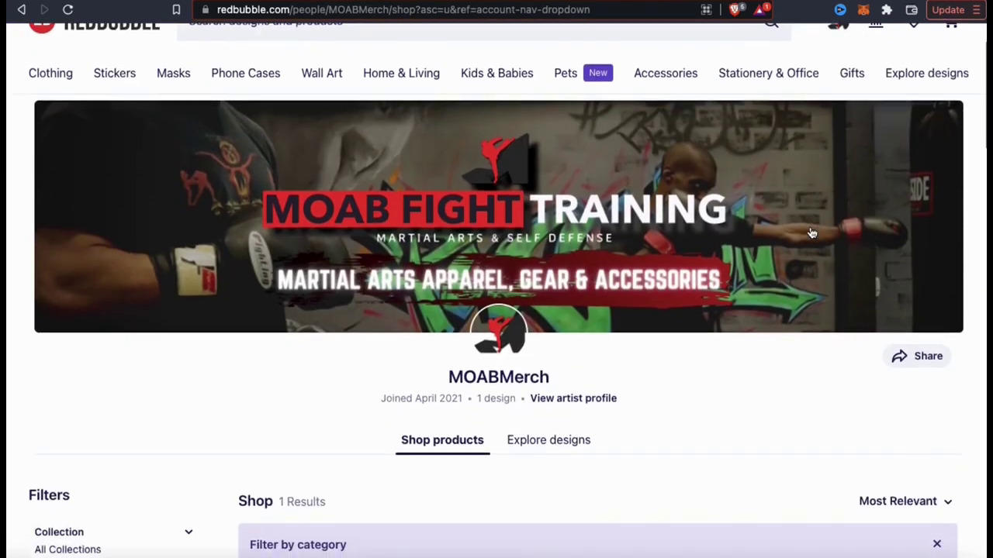
{"action": "scroll", "coordinate": [811, 233], "scroll_direction": "down", "scroll_amount": 2}
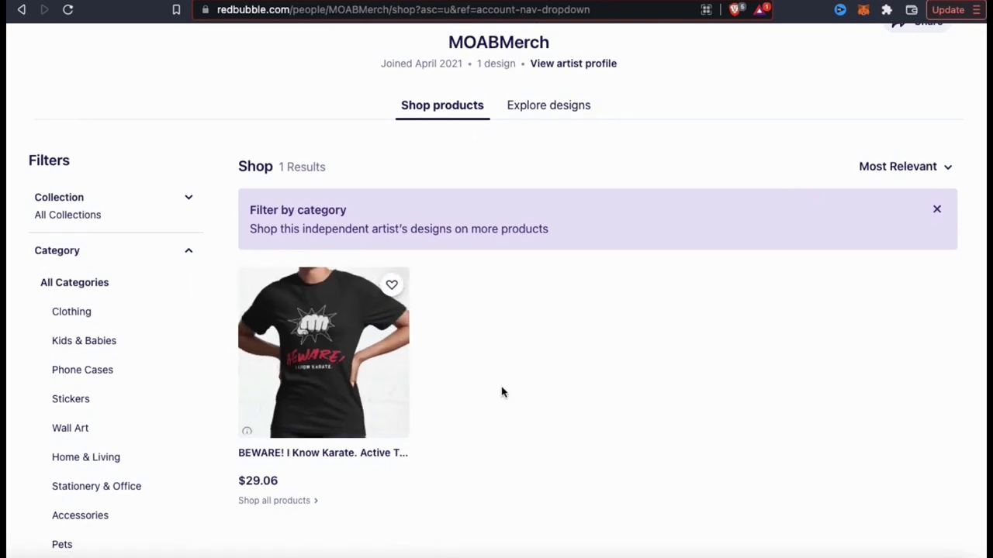
{"action": "left_click", "coordinate": [369, 407]}
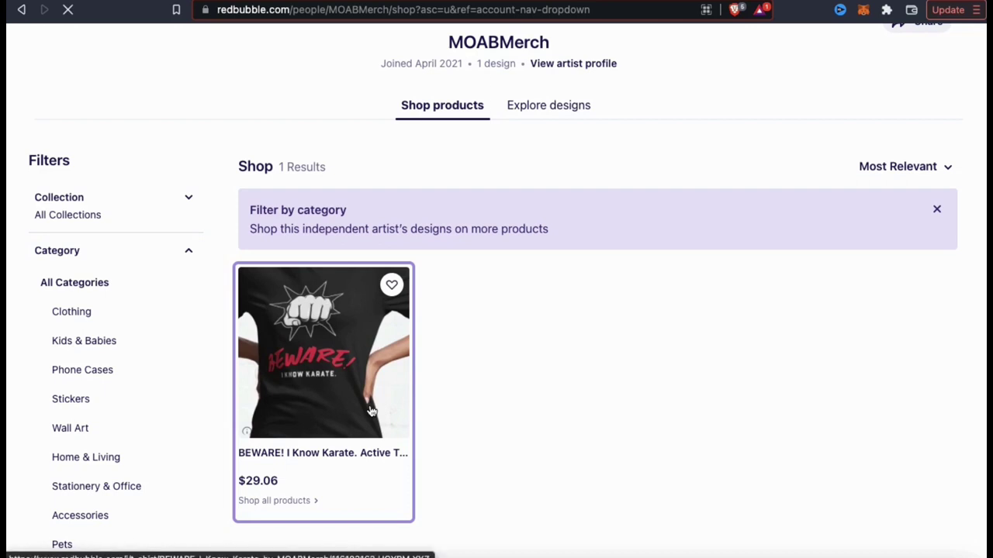